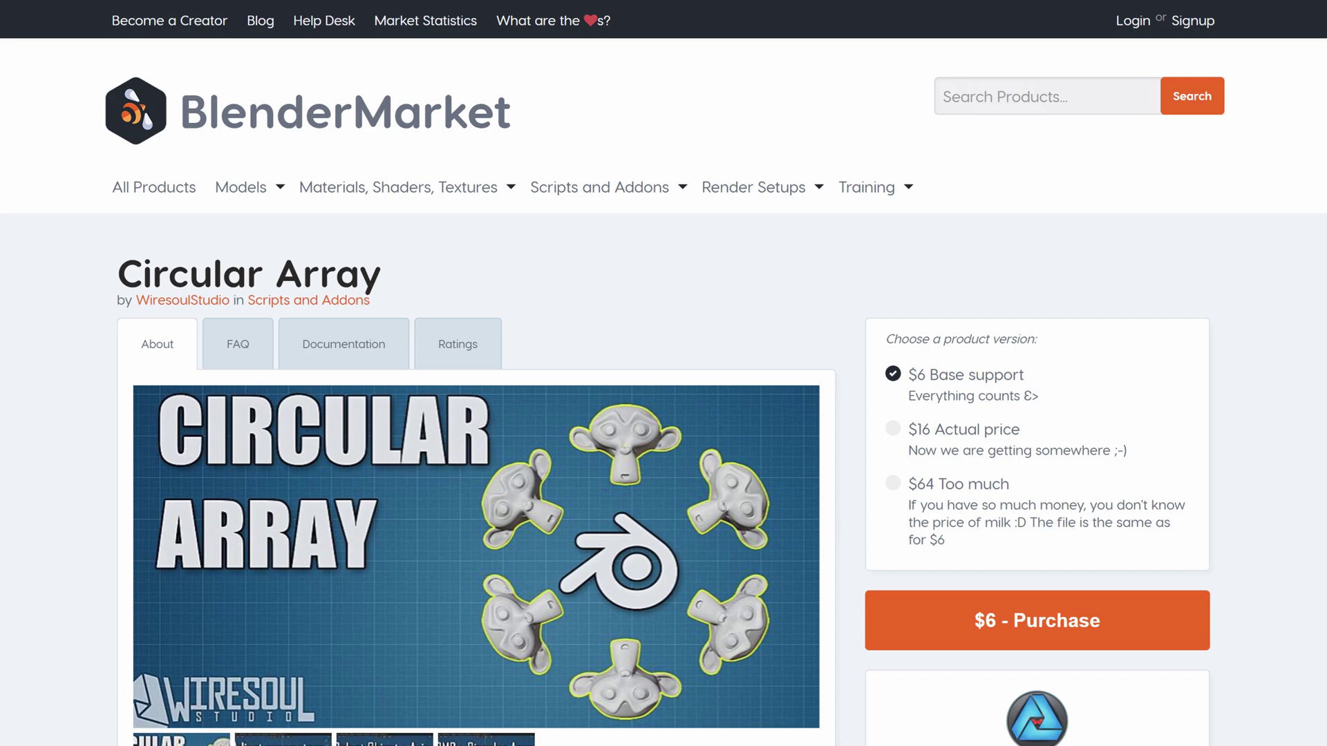
Scroll the Circular Array product page down to its description and GitHub download link.
scroll(663, 374, "down", 10)
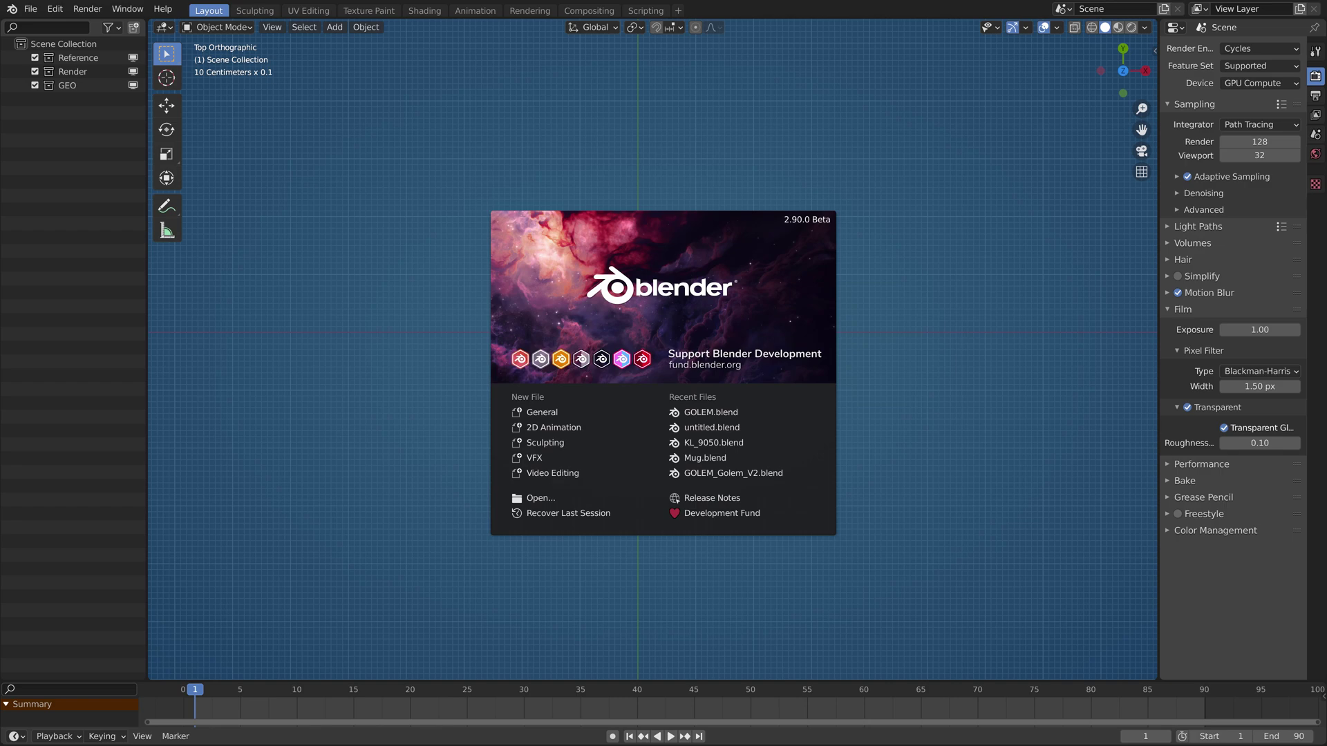
Install CircularArray.py from Downloads via Preferences > Add-ons and enable Circular Array.
left_click(55, 8)
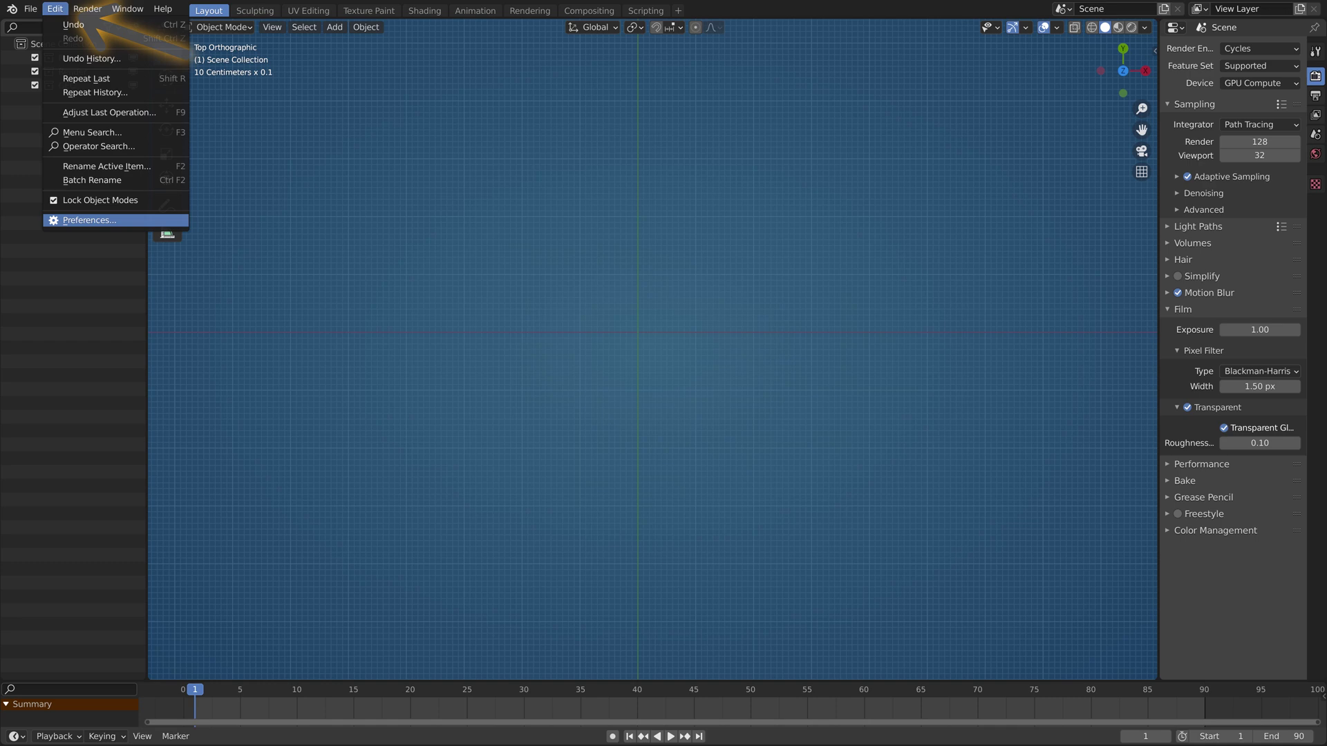
left_click(52, 219)
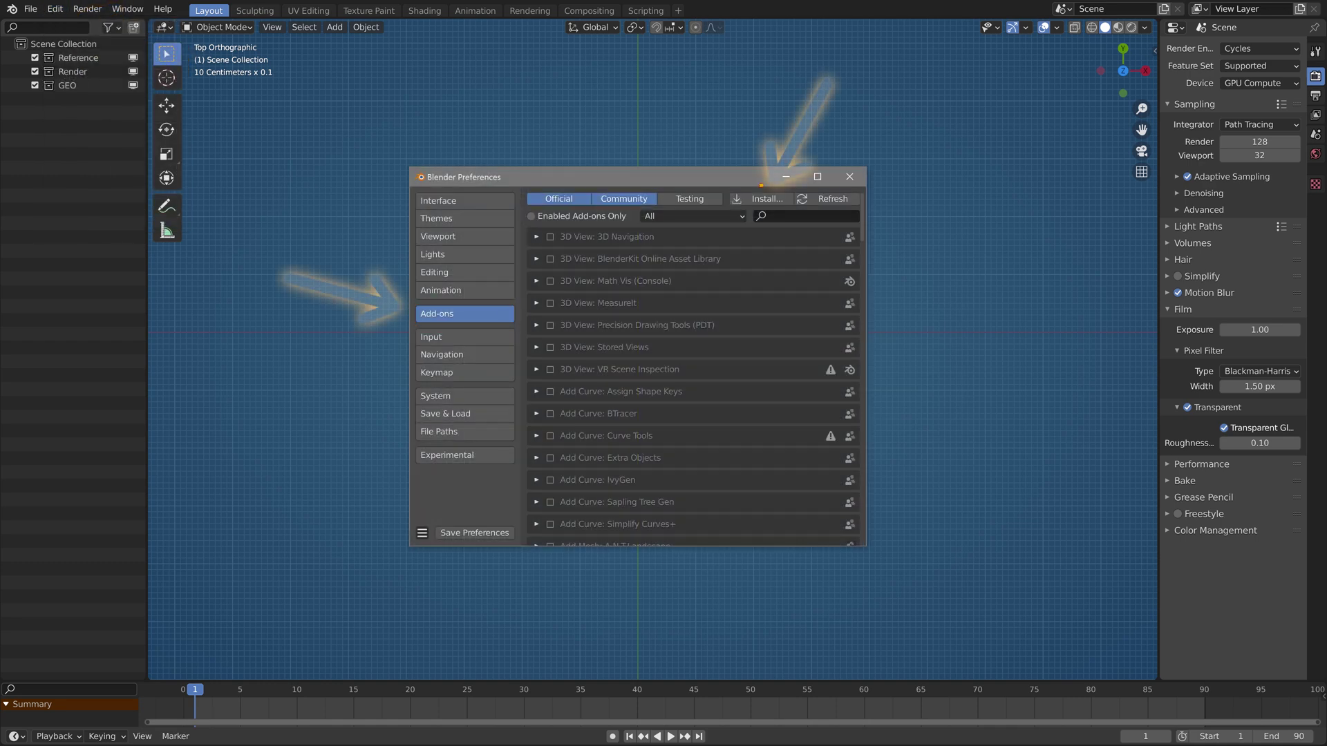
left_click(760, 198)
left_click(467, 235)
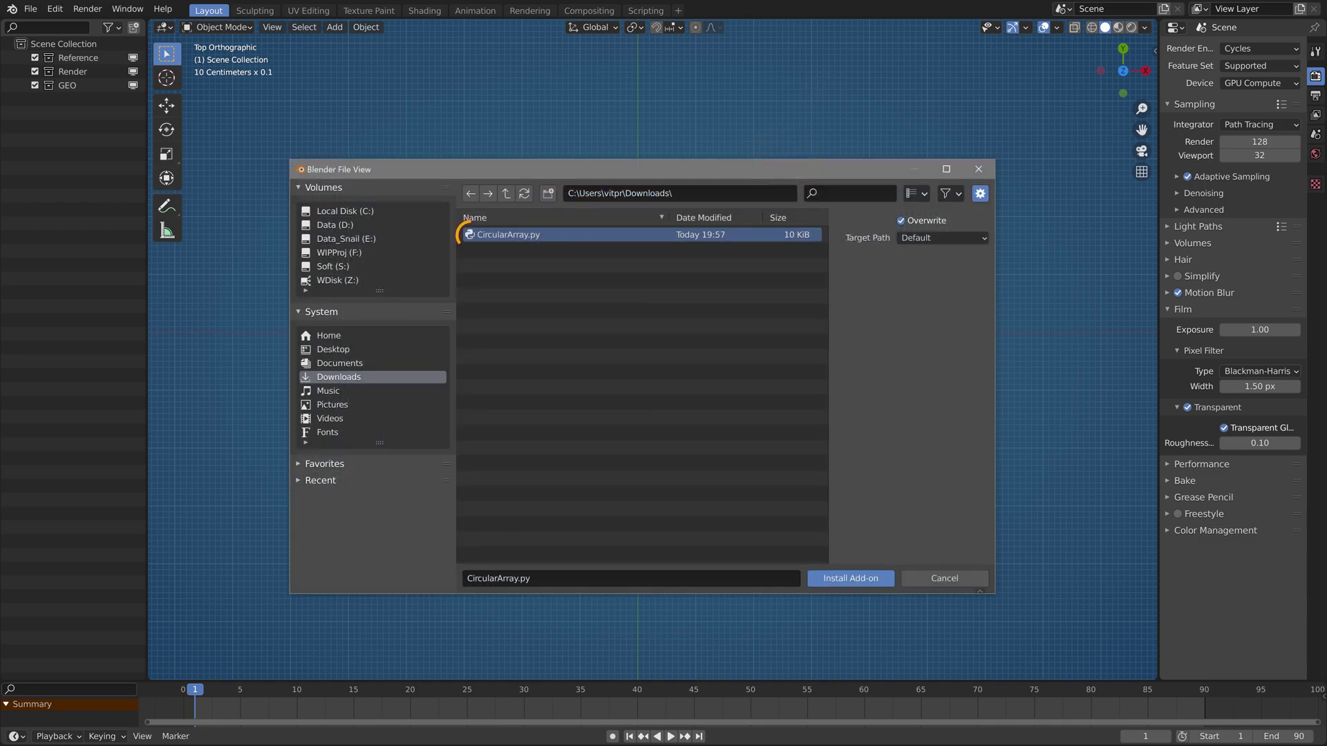
left_click(835, 578)
left_click(550, 236)
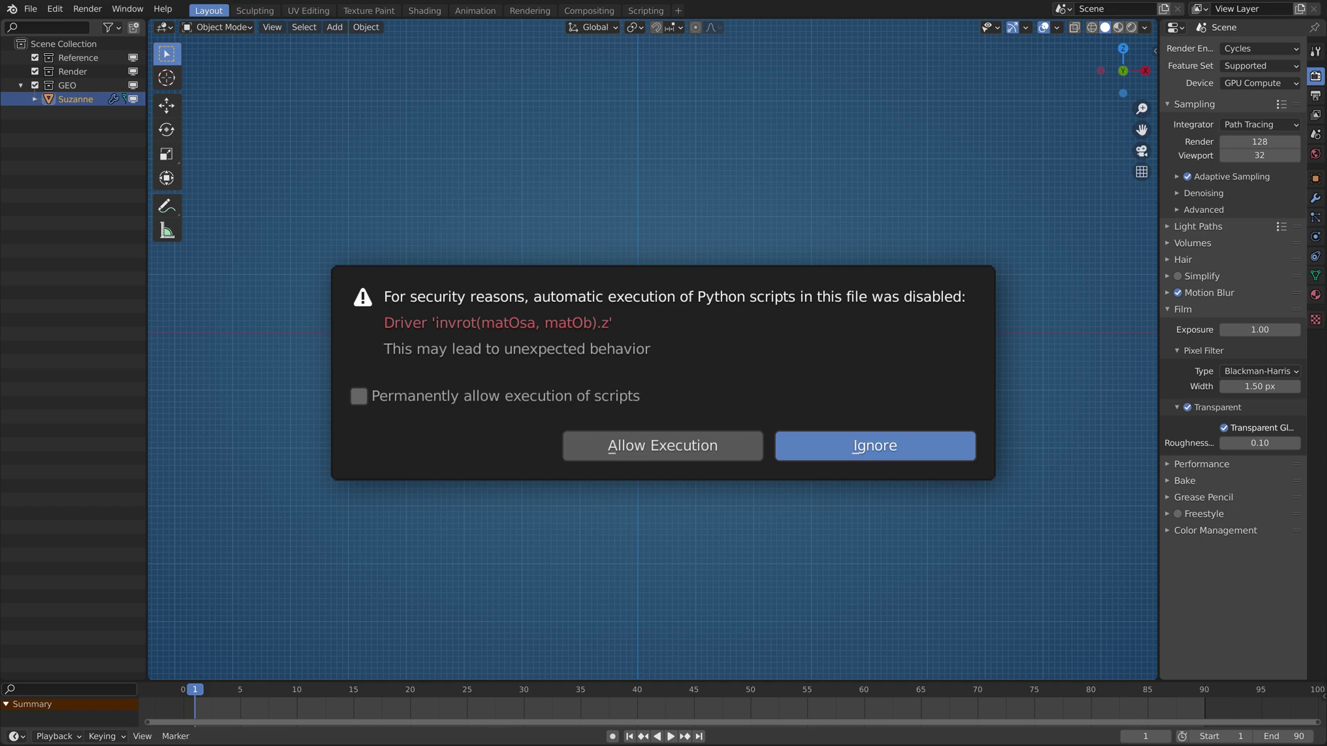
Dismiss the automatic script execution security warning.
key("Return")
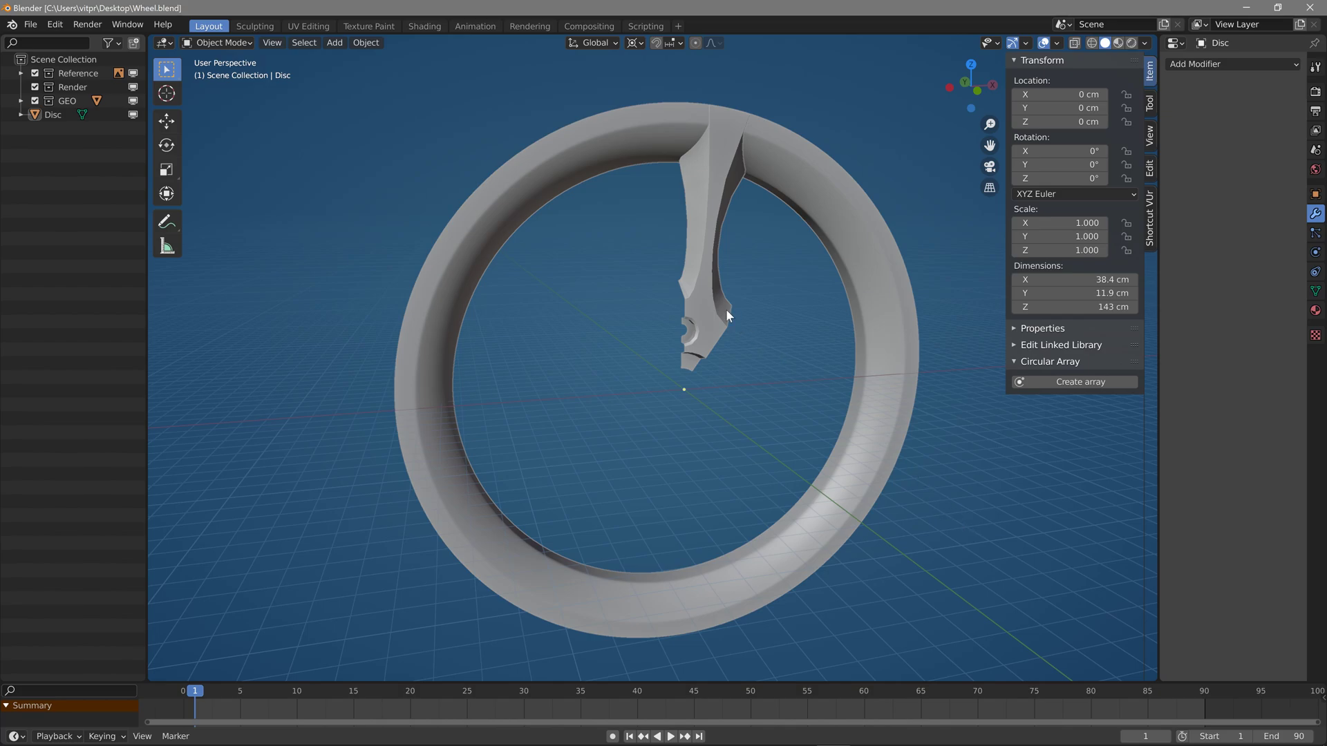
Select the blade and create a circular array from it.
left_click(705, 287)
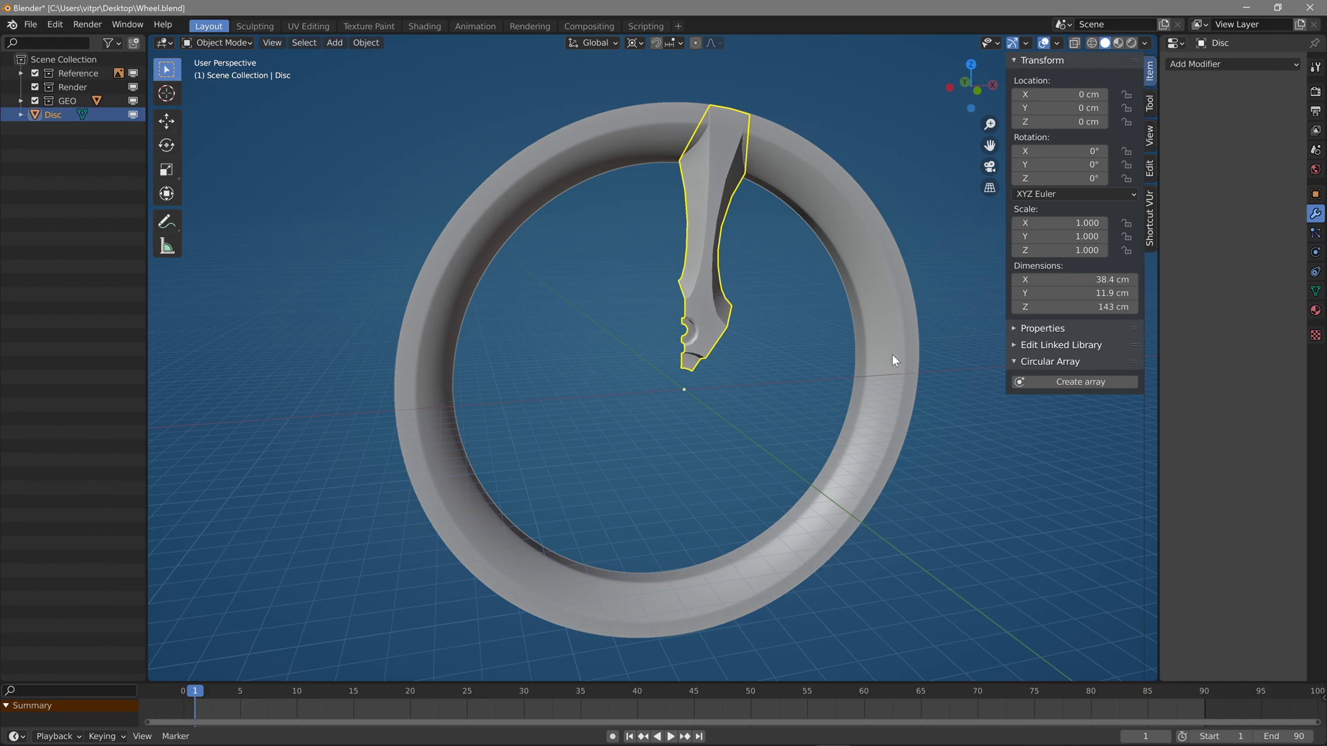
left_click(1068, 382)
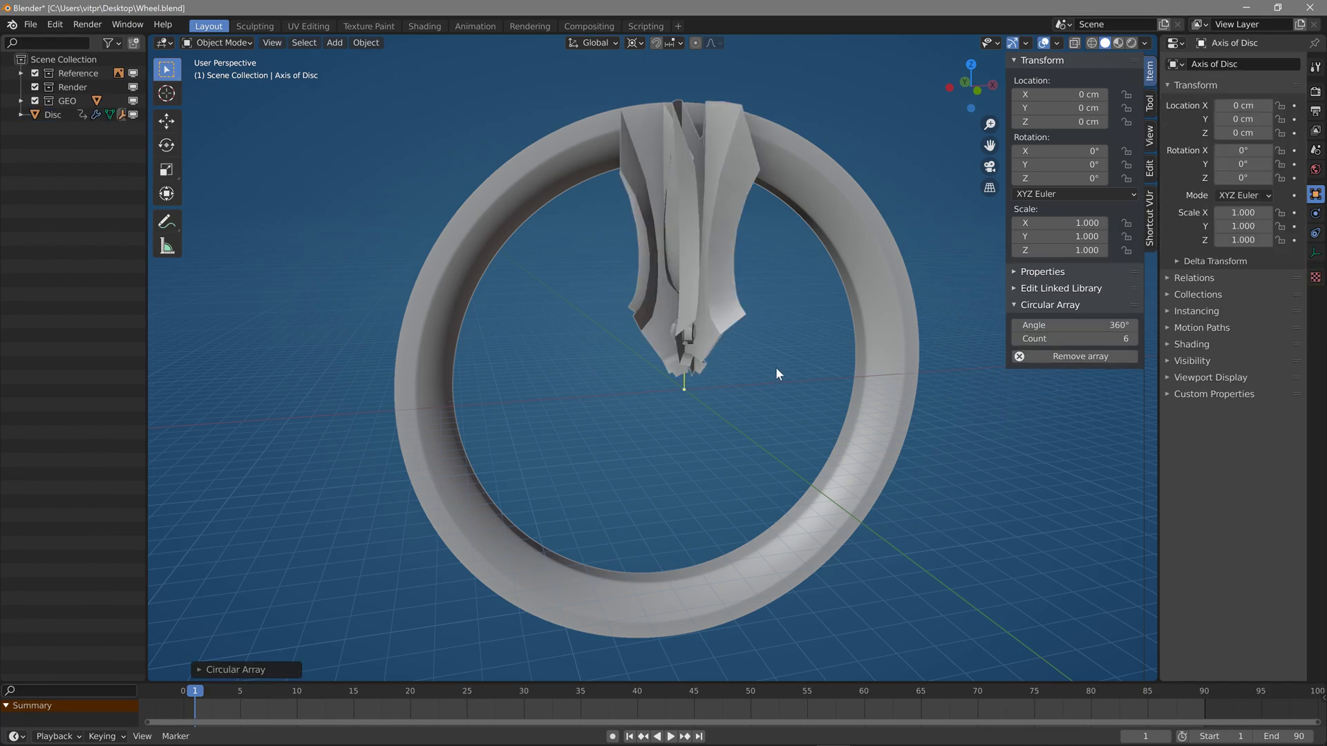
middle_click_drag(776, 376, 795, 384)
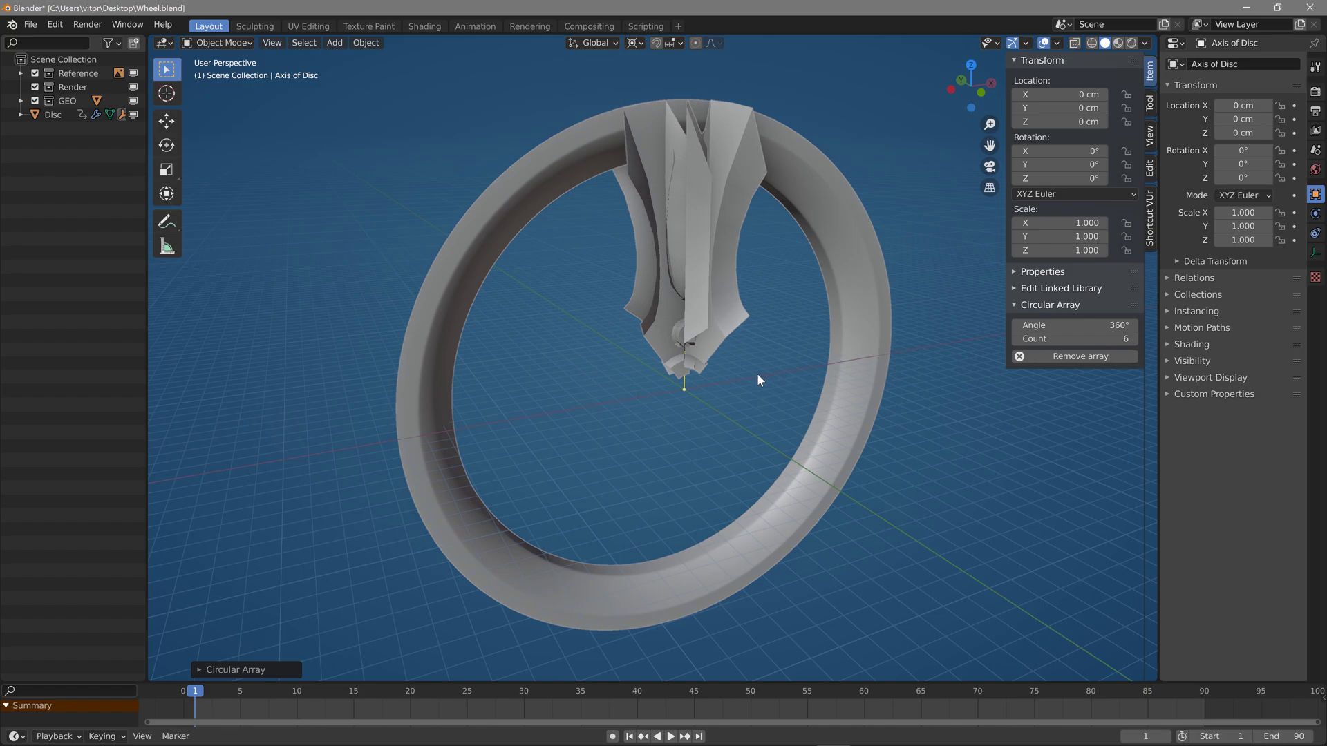
Rotate the array's axis empty 90° on X and adjust the spread angle.
key("r")
key("r")
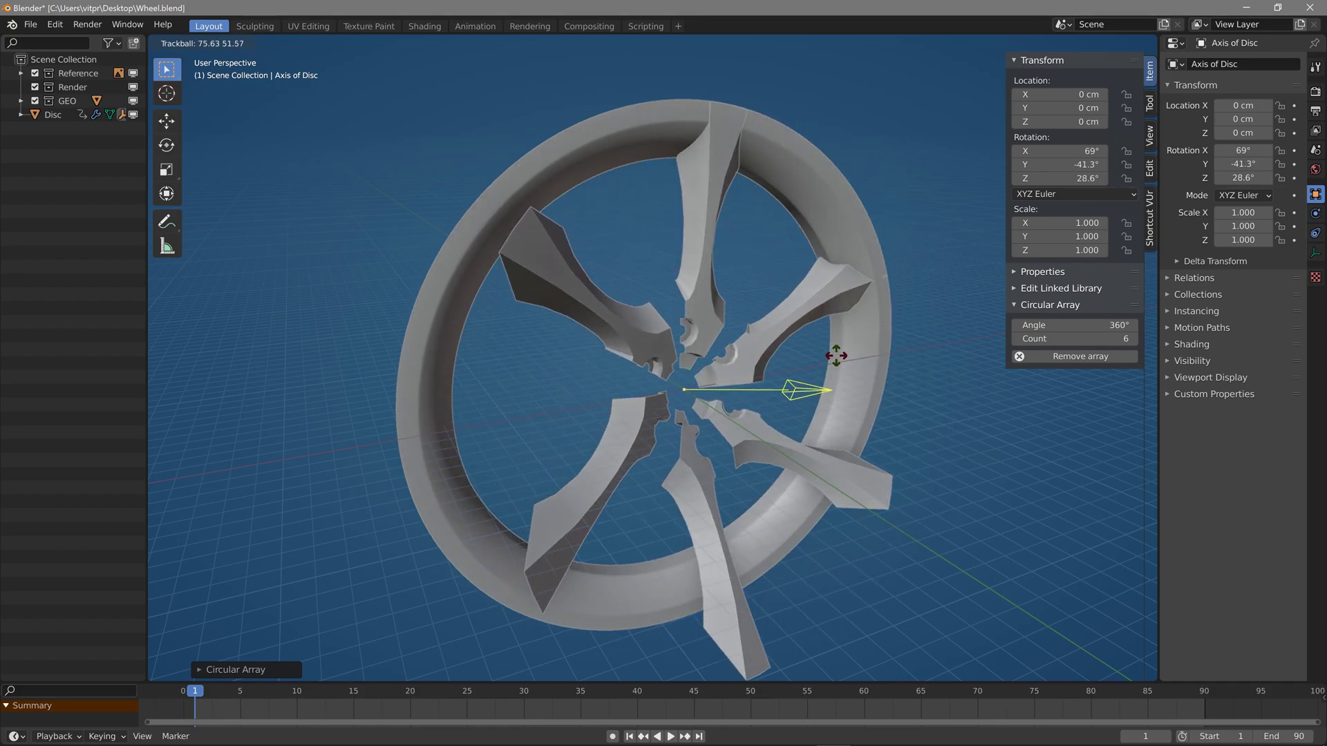
key("Escape")
key("r")
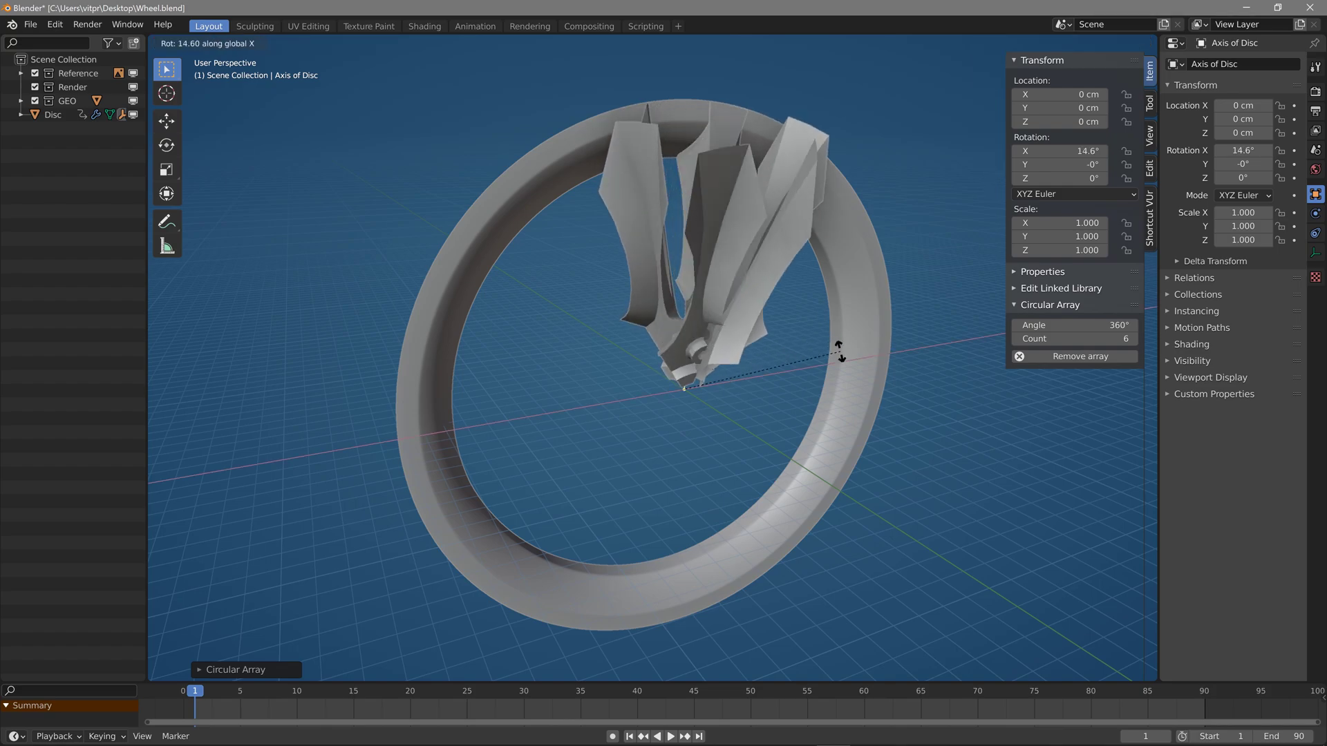
key("x")
key("9")
key("0")
key("Return")
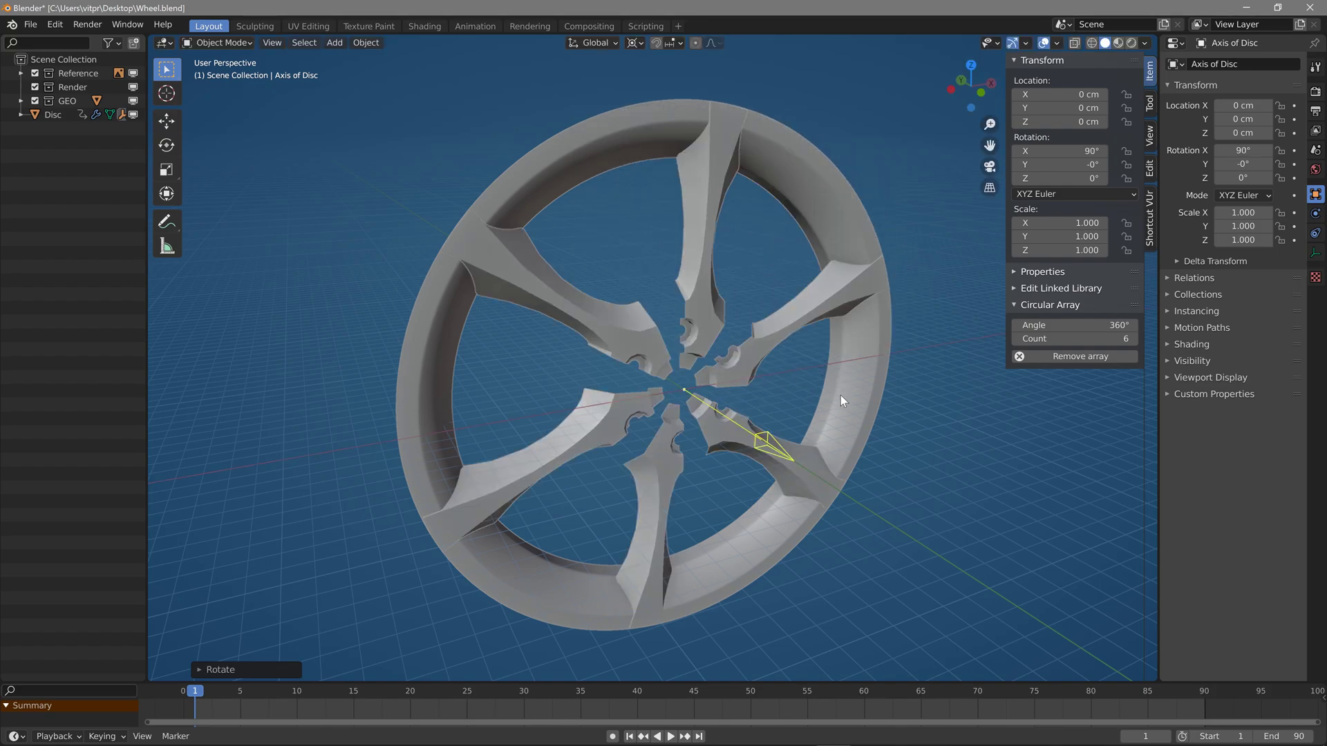
middle_click_drag(815, 448, 792, 434)
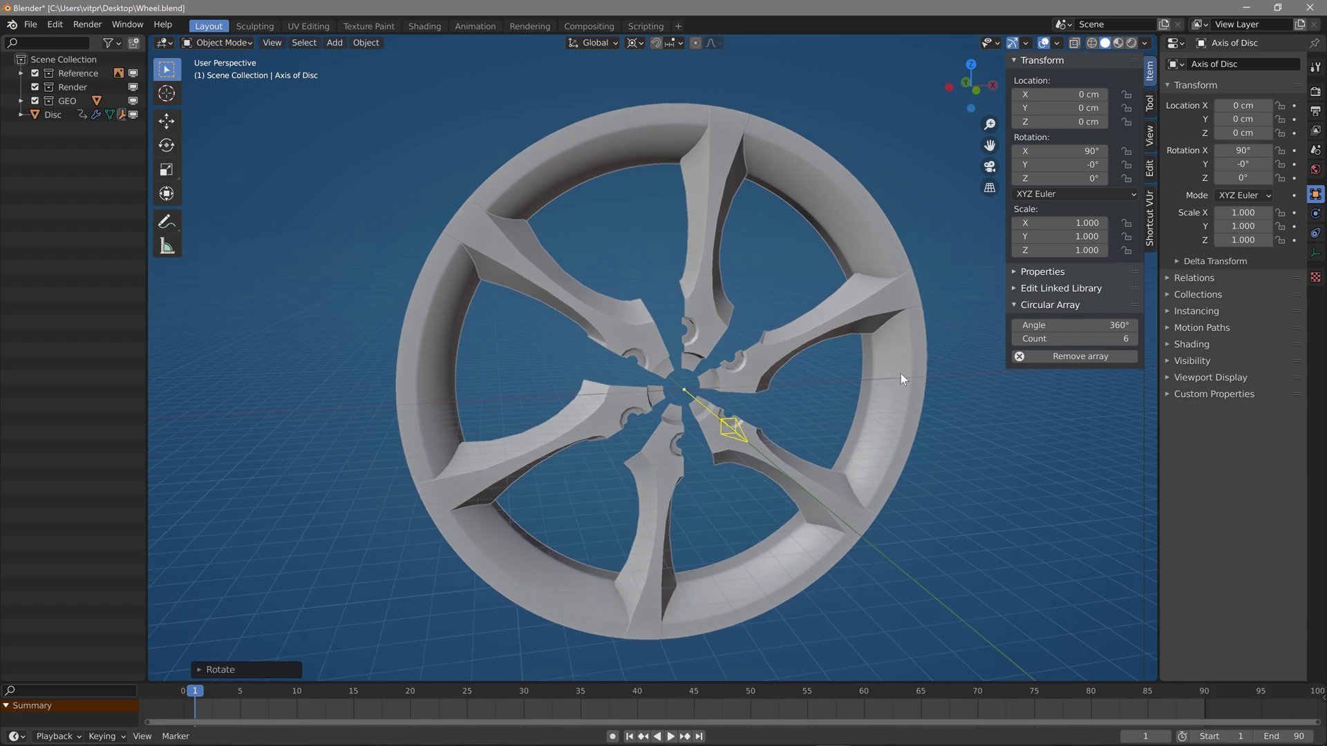
left_click_drag(1109, 325, 1013, 344)
Set the spoke count to 5 and enable merging on the spokes' Array modifier.
left_click(1134, 340)
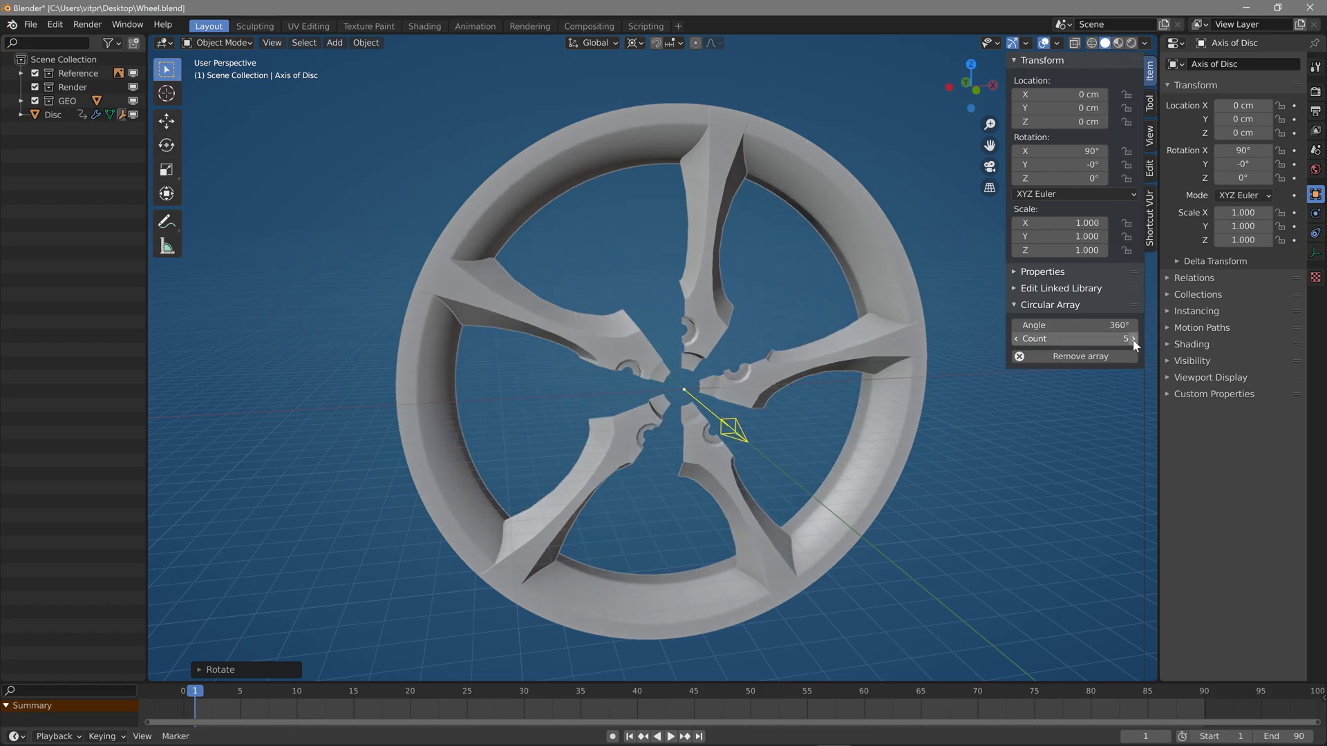
left_click(716, 272)
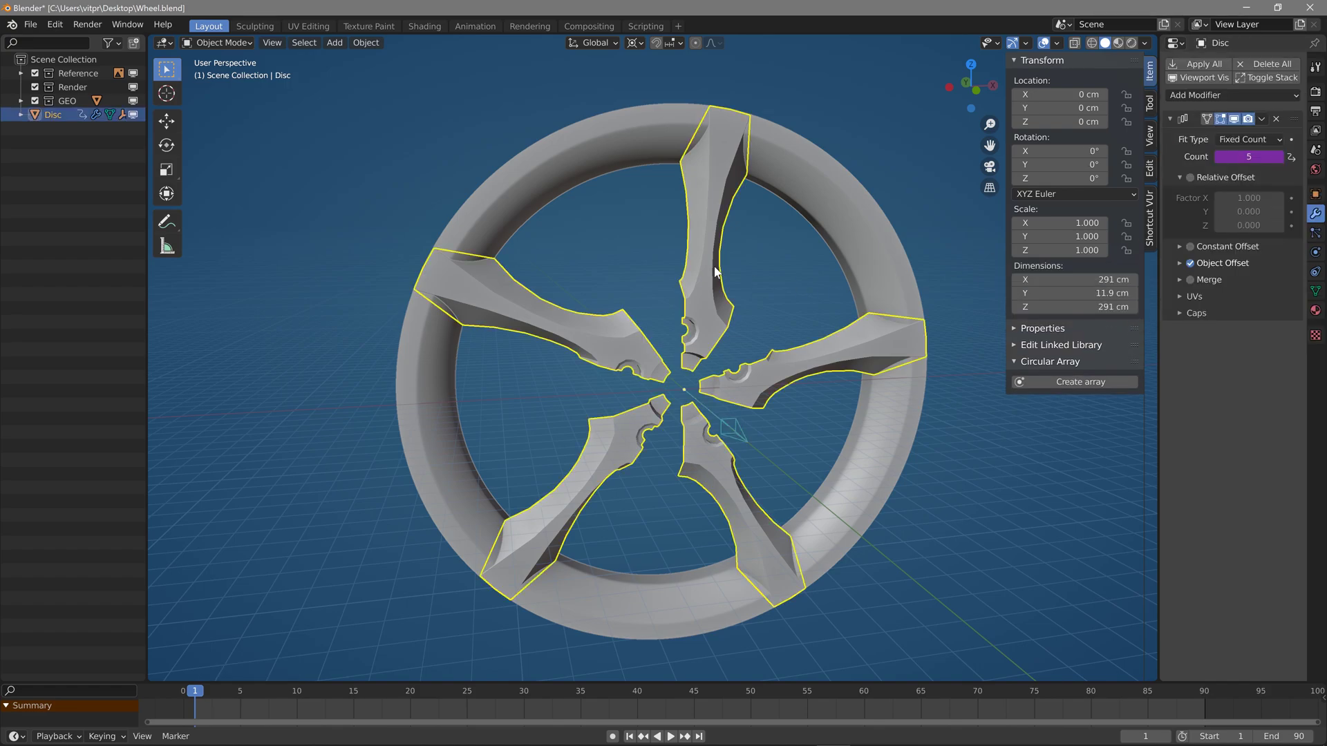
left_click(1180, 179)
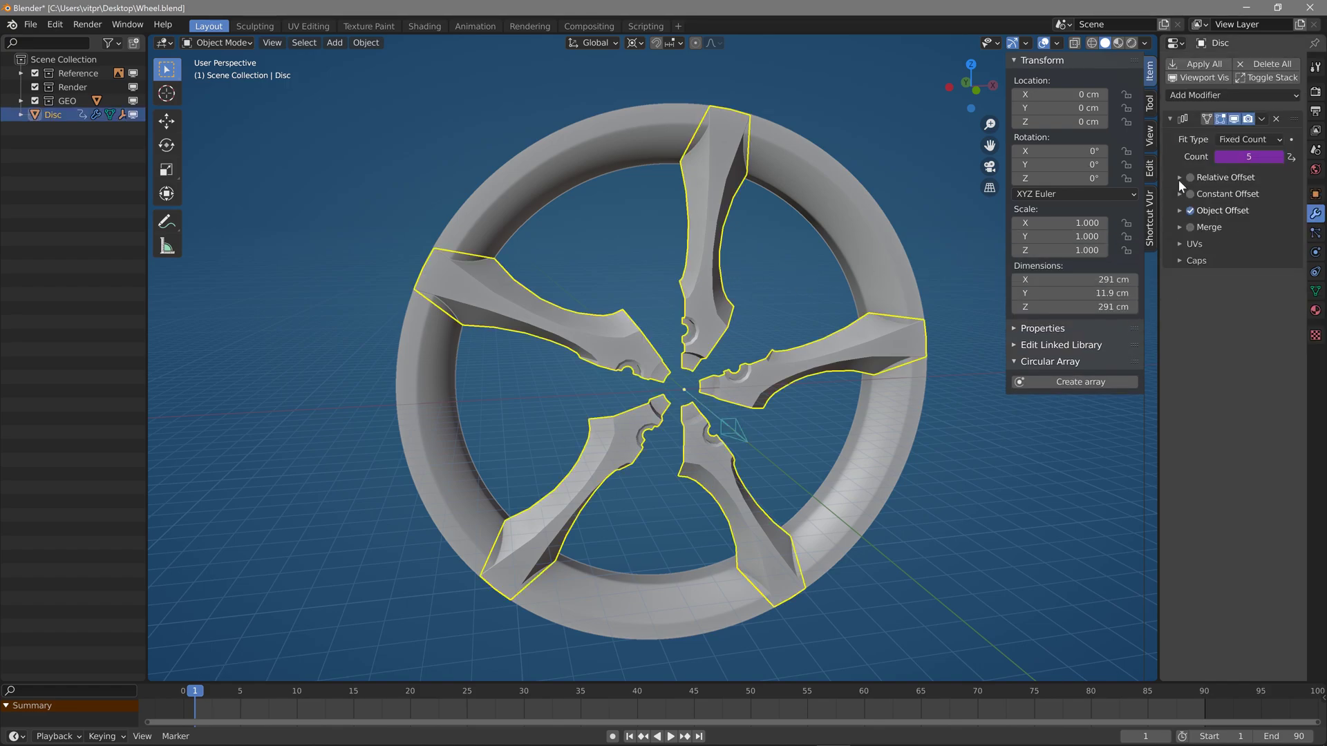
left_click(1189, 228)
Add a Bevel modifier limited by Weight, with 0.1 cm amount and 2 segments.
left_click(1210, 96)
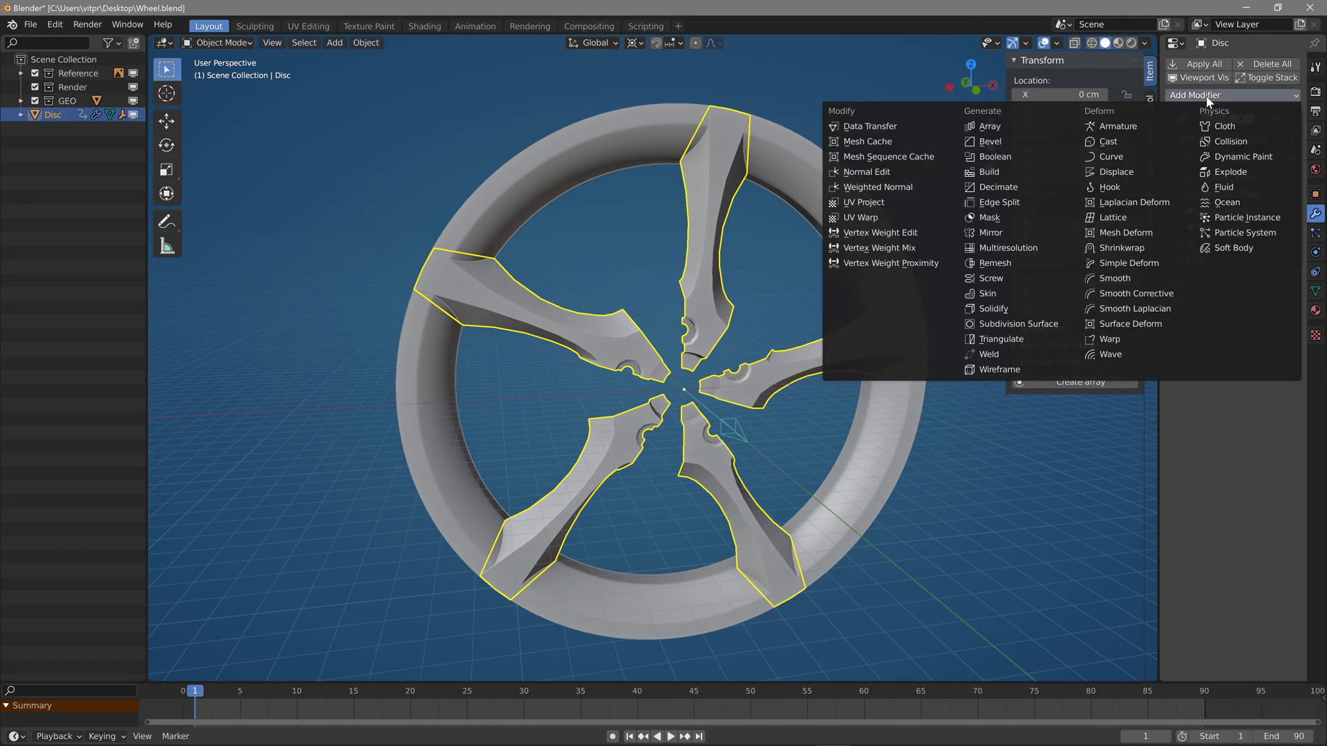
left_click(1009, 142)
left_click(1249, 375)
left_click(1238, 434)
left_click(1245, 333)
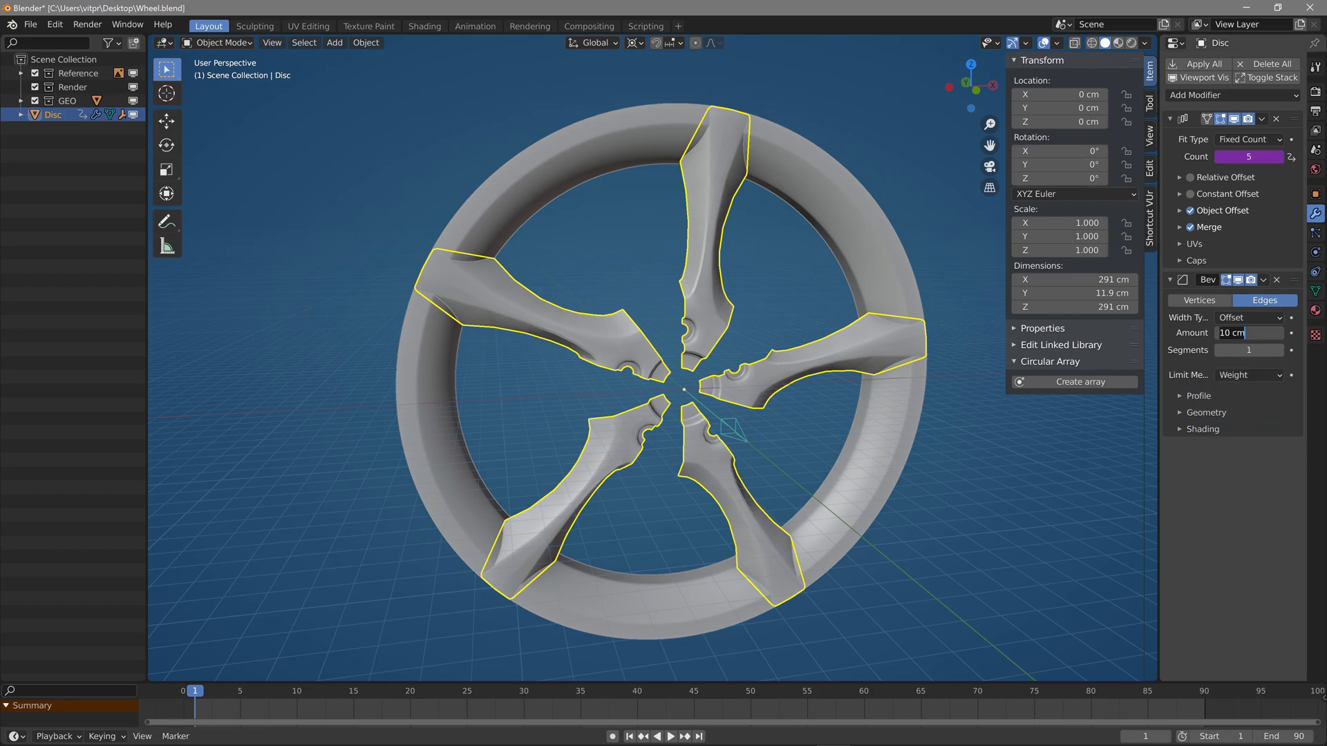
type("0.1")
key("Return")
left_click(1279, 350)
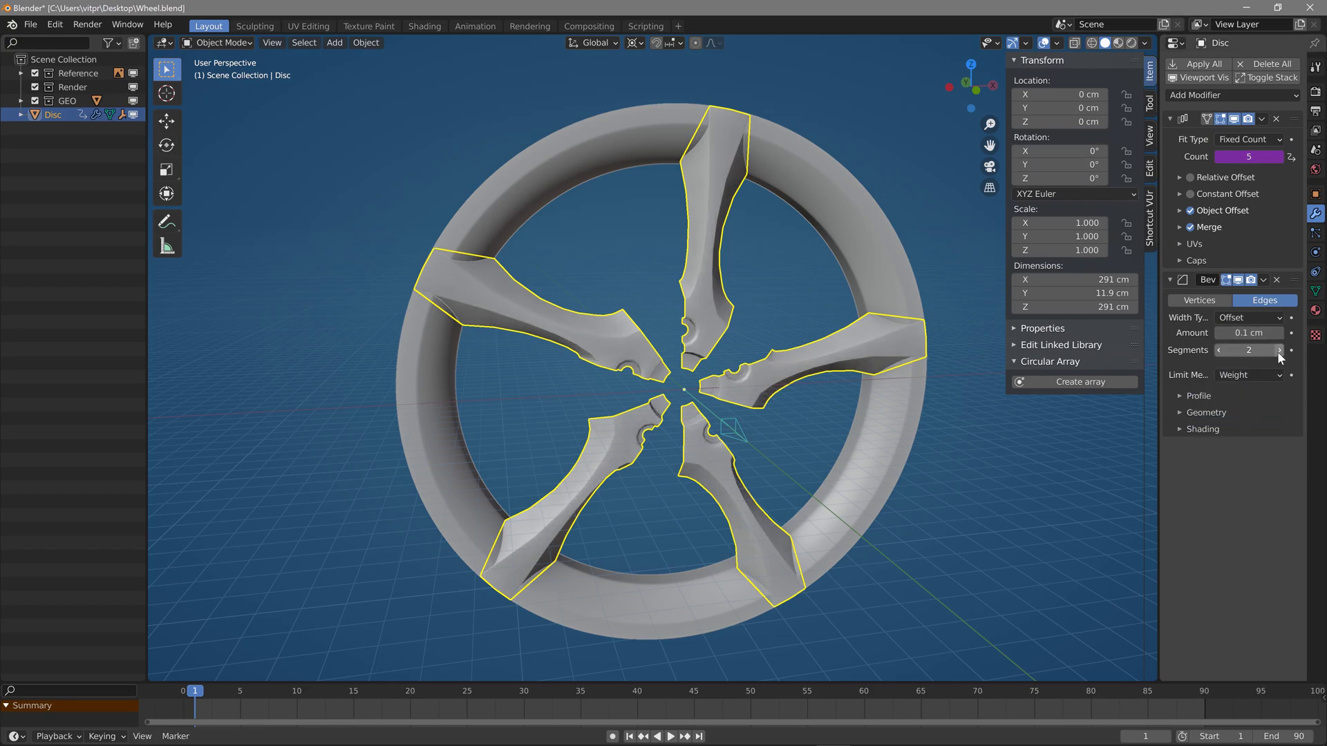
left_click(1170, 280)
Add a Mirror modifier and move it to the top of the stack.
left_click(1209, 95)
left_click(996, 234)
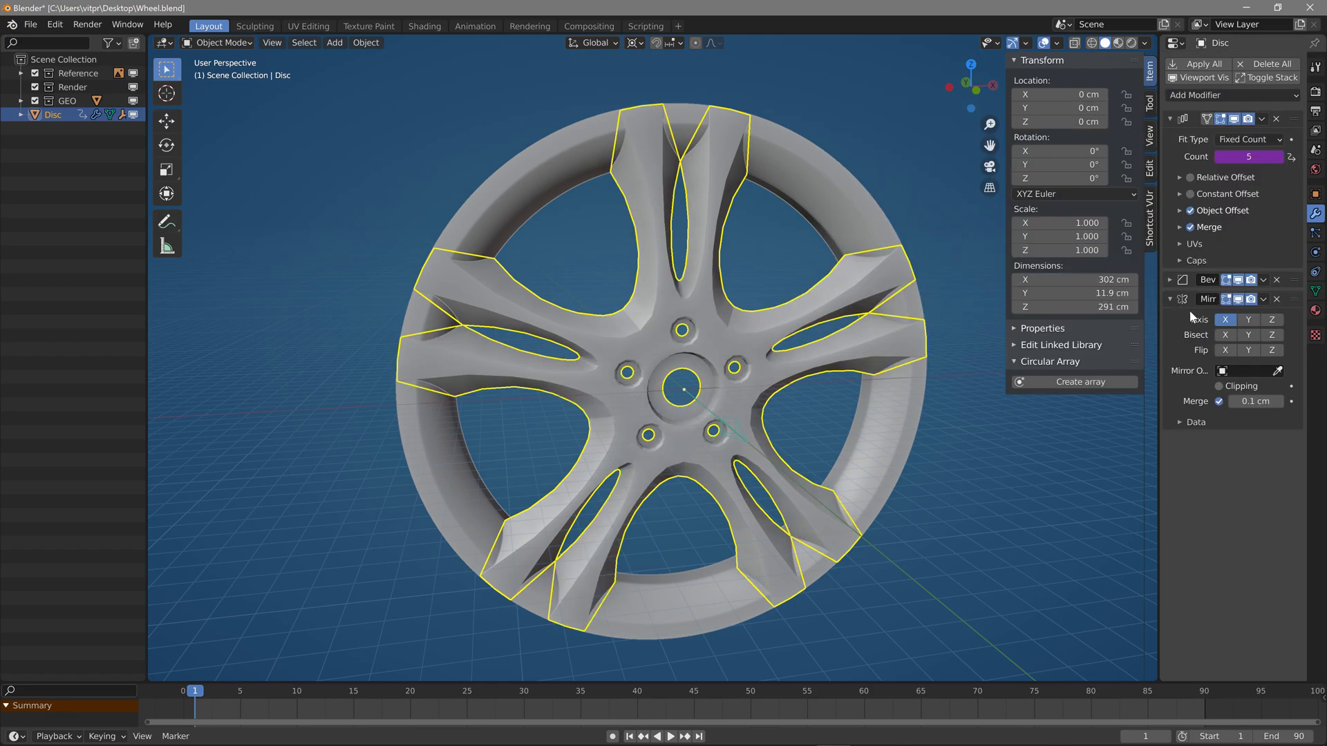
left_click(1170, 299)
left_click_drag(1294, 299, 1289, 122)
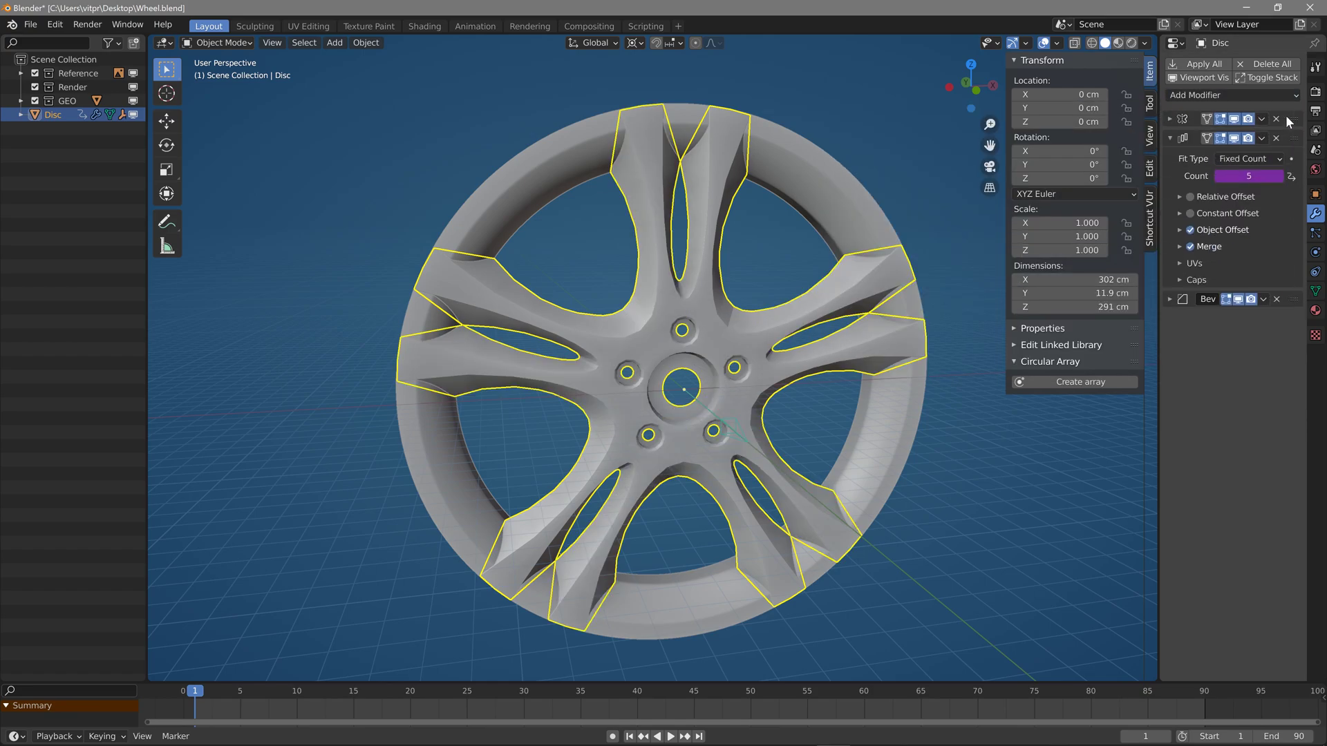
left_click(1170, 138)
Add a Subdivision Surface modifier to smooth the spokes.
left_click(1210, 96)
left_click(980, 297)
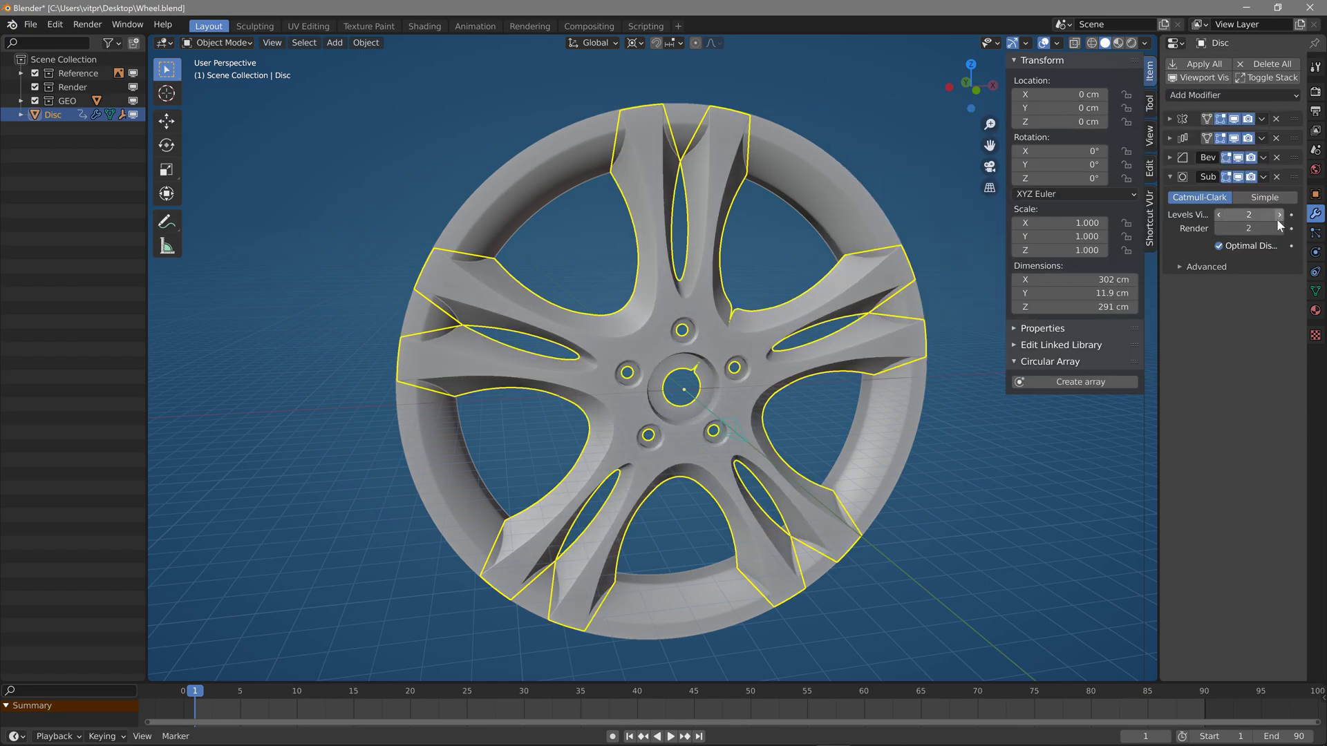
left_click(1170, 177)
left_click(1170, 137)
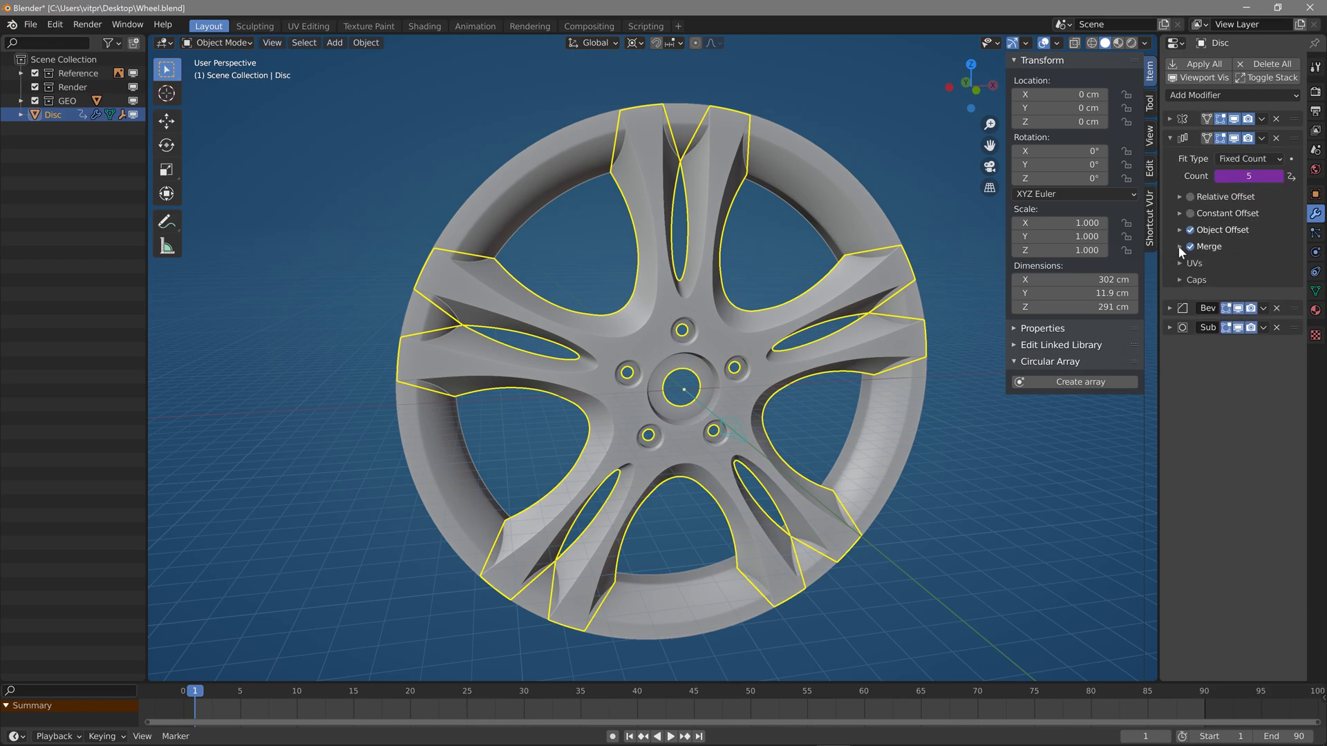
Add a Solidify modifier with a 2 cm thickness.
left_click(1209, 95)
left_click(1030, 306)
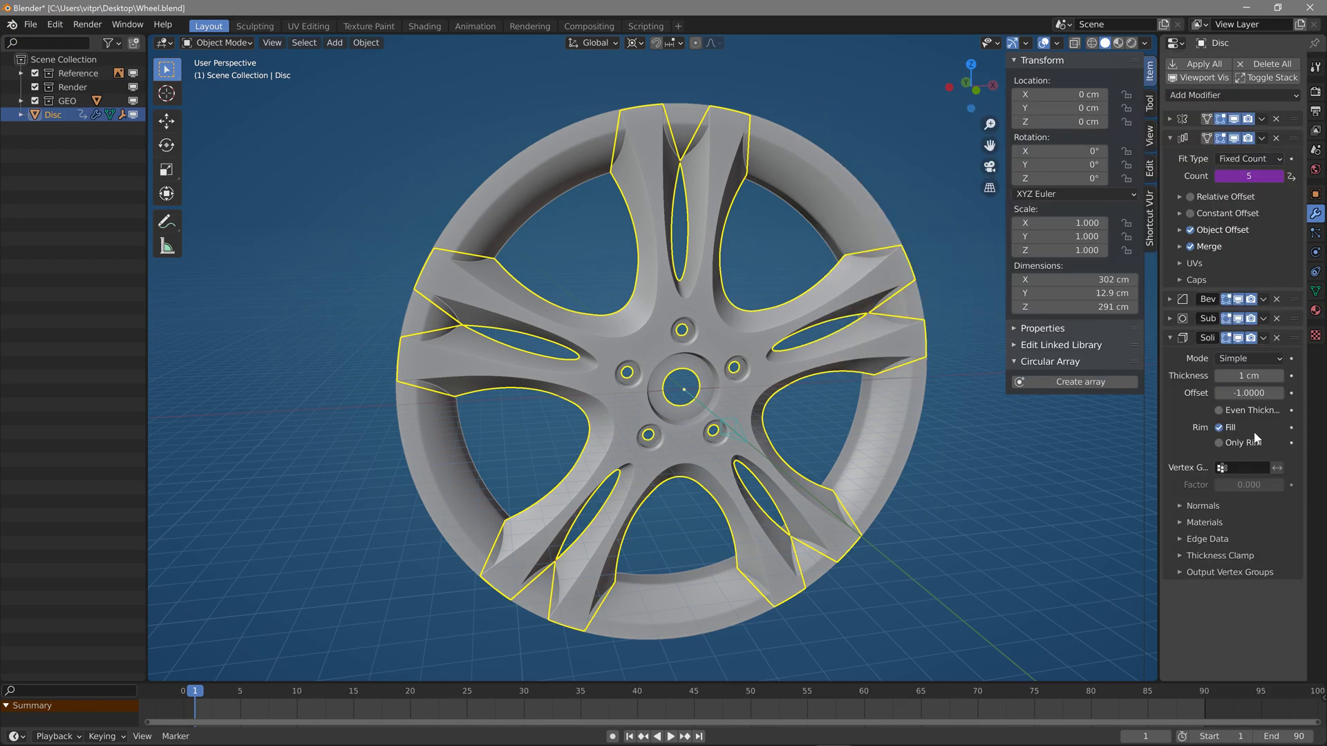
left_click(1249, 375)
type("2")
key("Return")
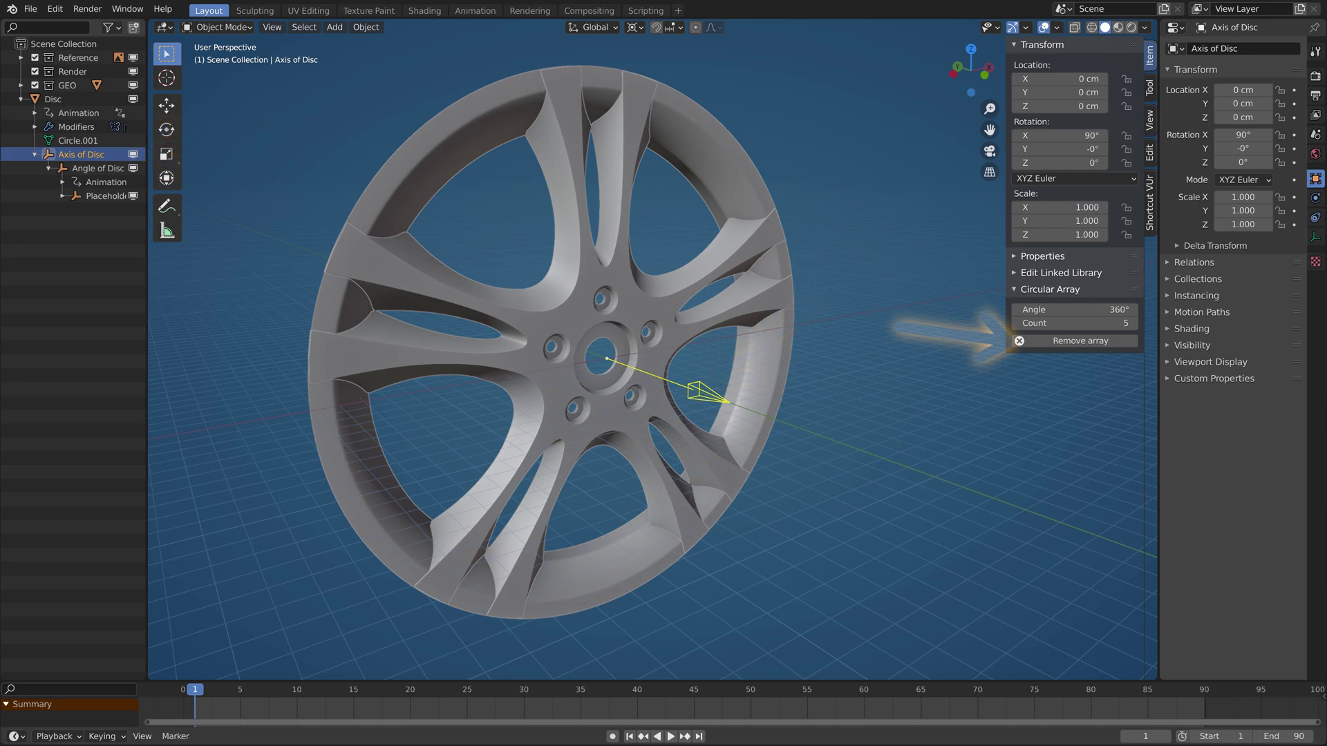
Remove the wheel's circular array from the Circular Array panel.
left_click(1018, 341)
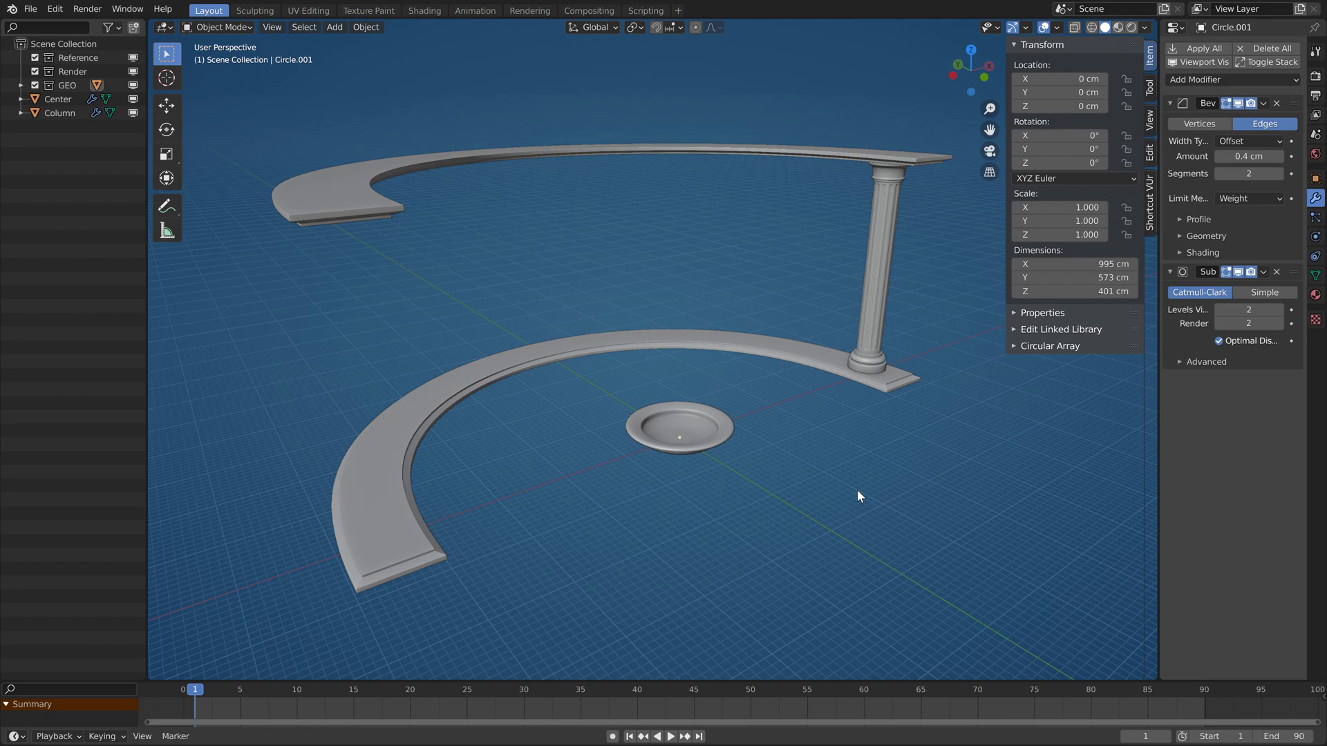
Select the column and the centre dish, then create a circular array.
left_click(866, 326)
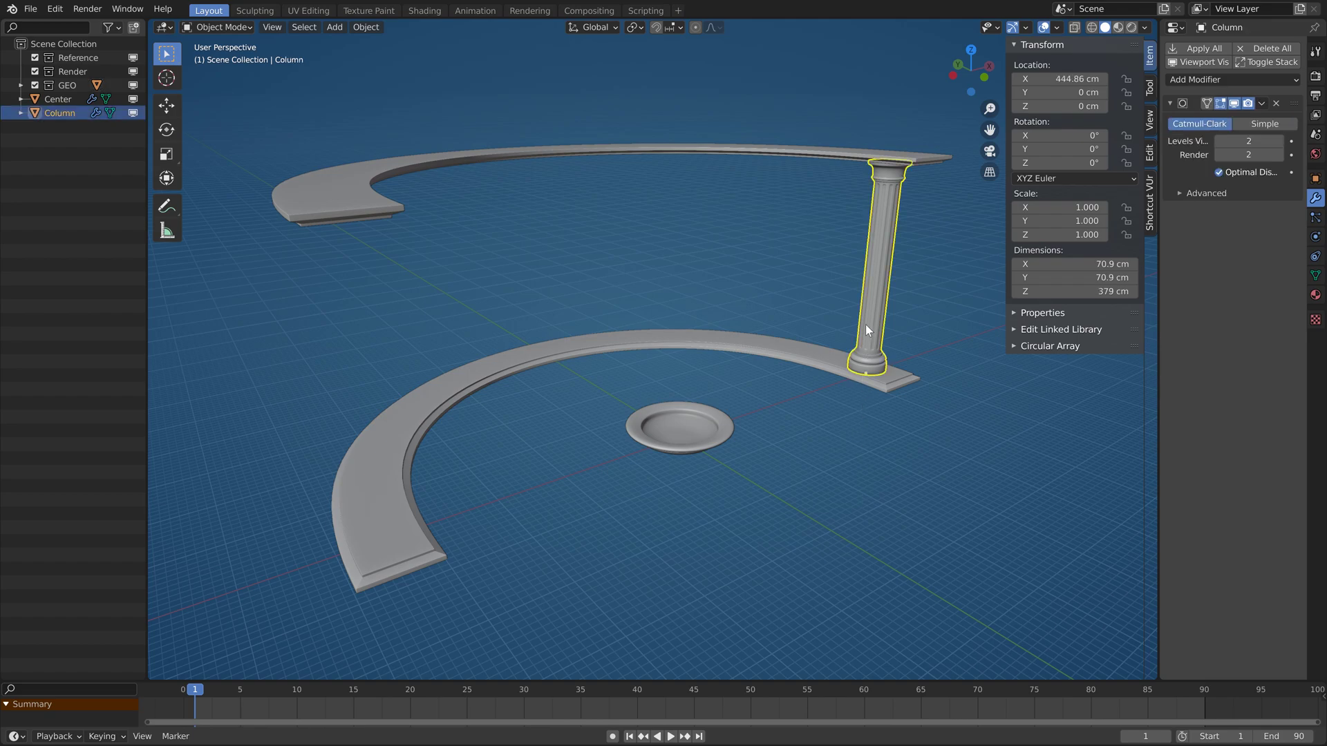
left_click(709, 421, "shift")
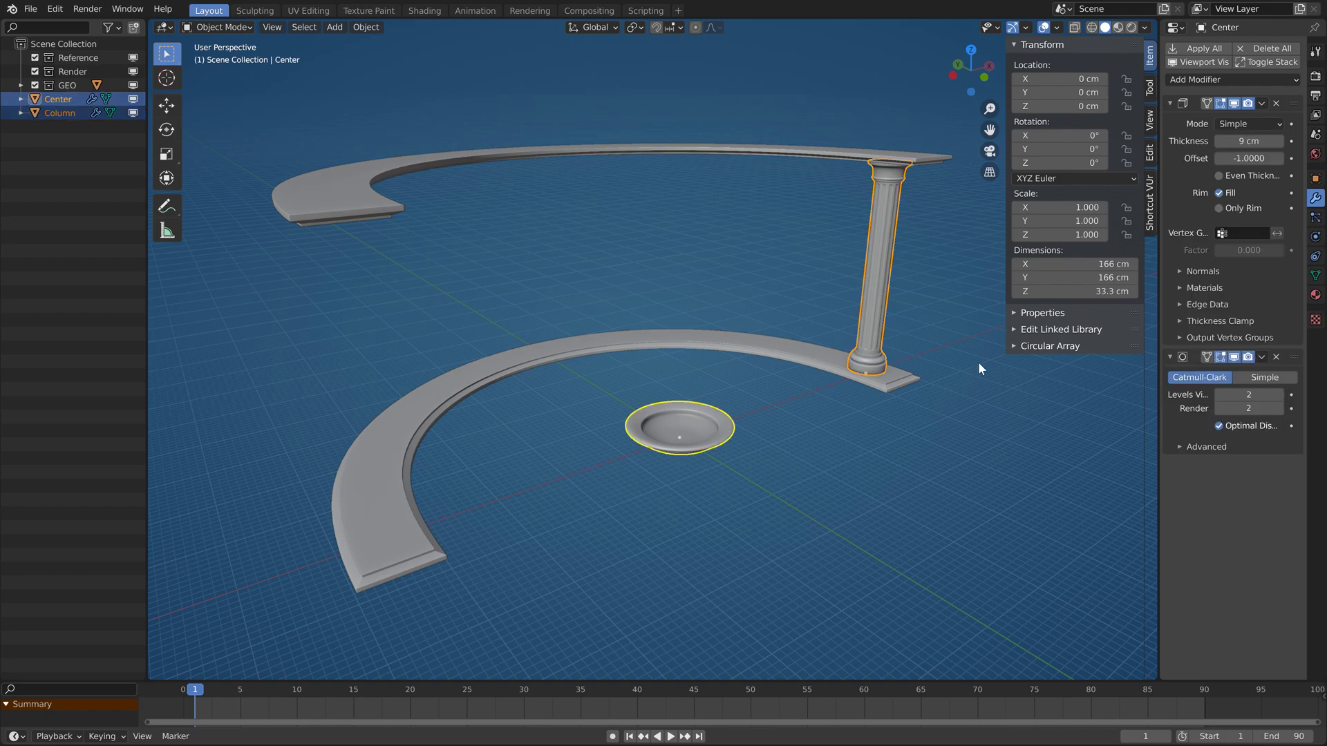
left_click(1018, 348)
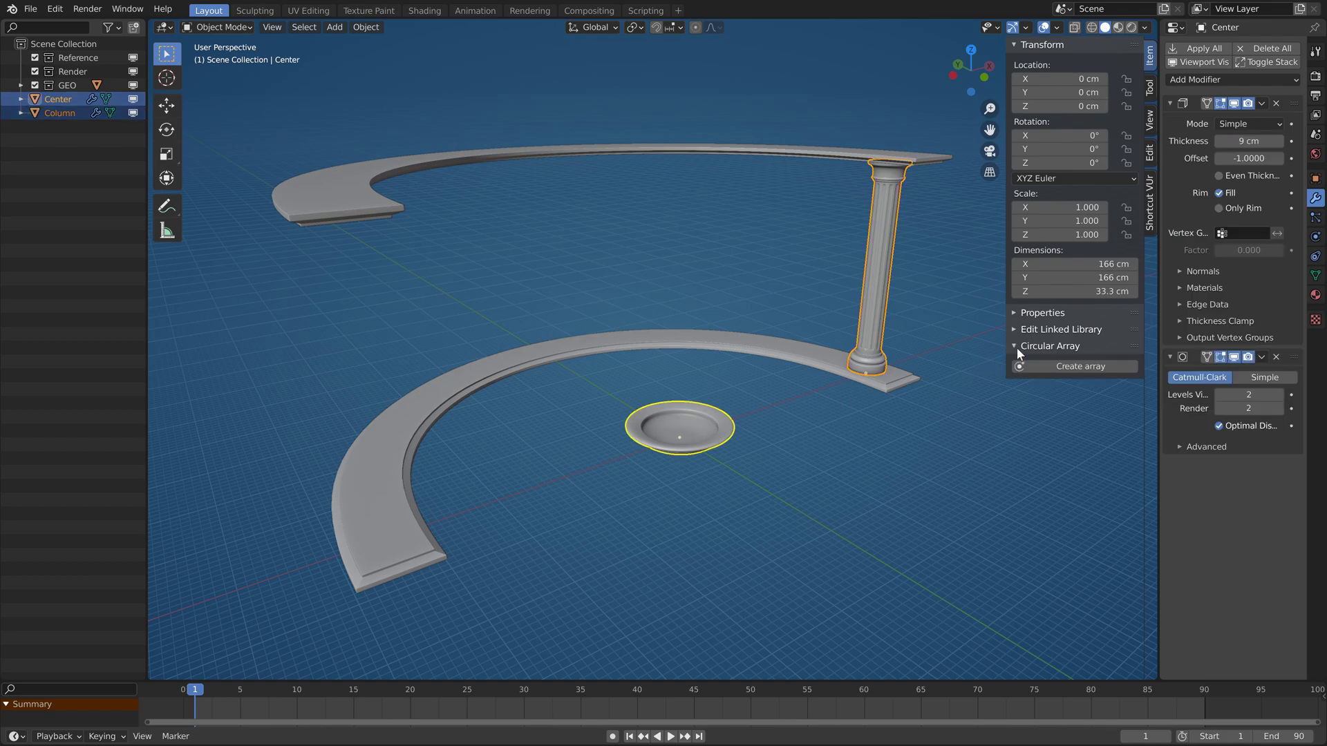
left_click(1055, 364)
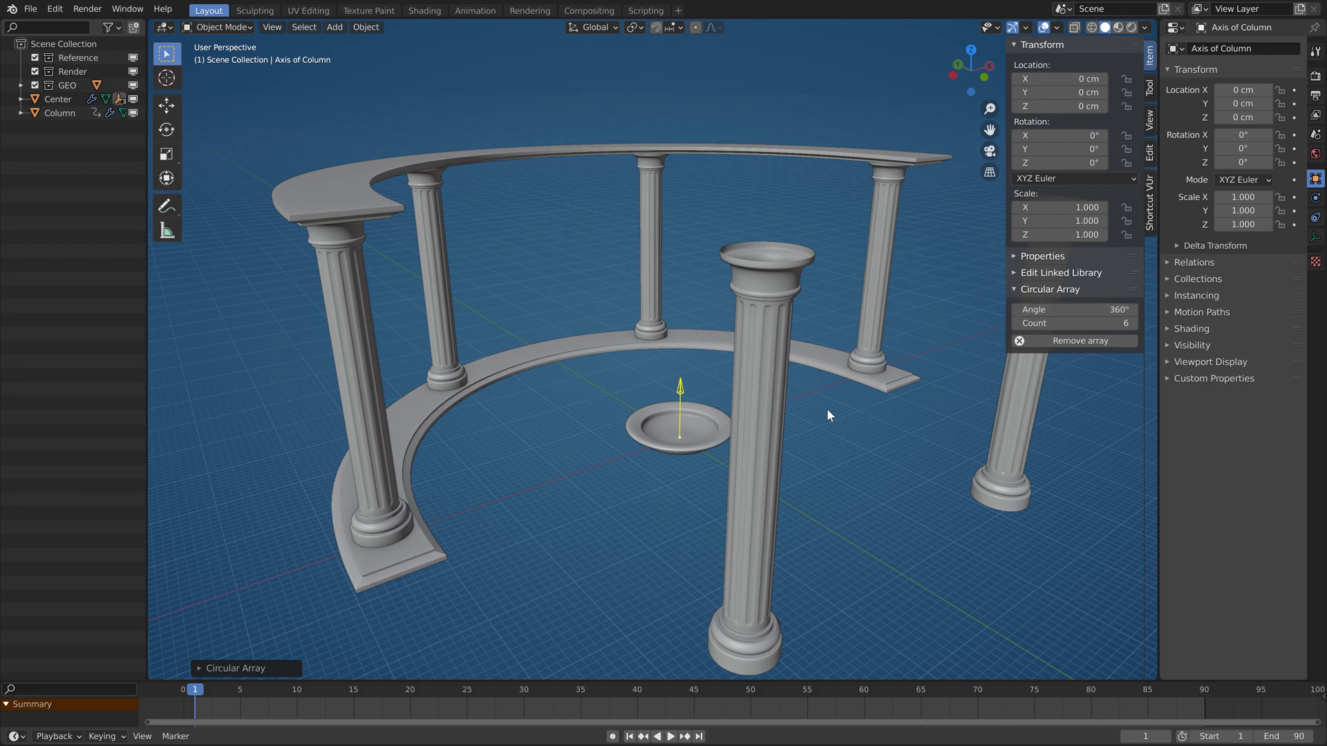
Set the array angle to 180° and raise the column count to 12.
left_click_drag(1075, 309, 1040, 310)
left_click(1040, 310)
type("180")
key("Return")
left_click(1132, 323)
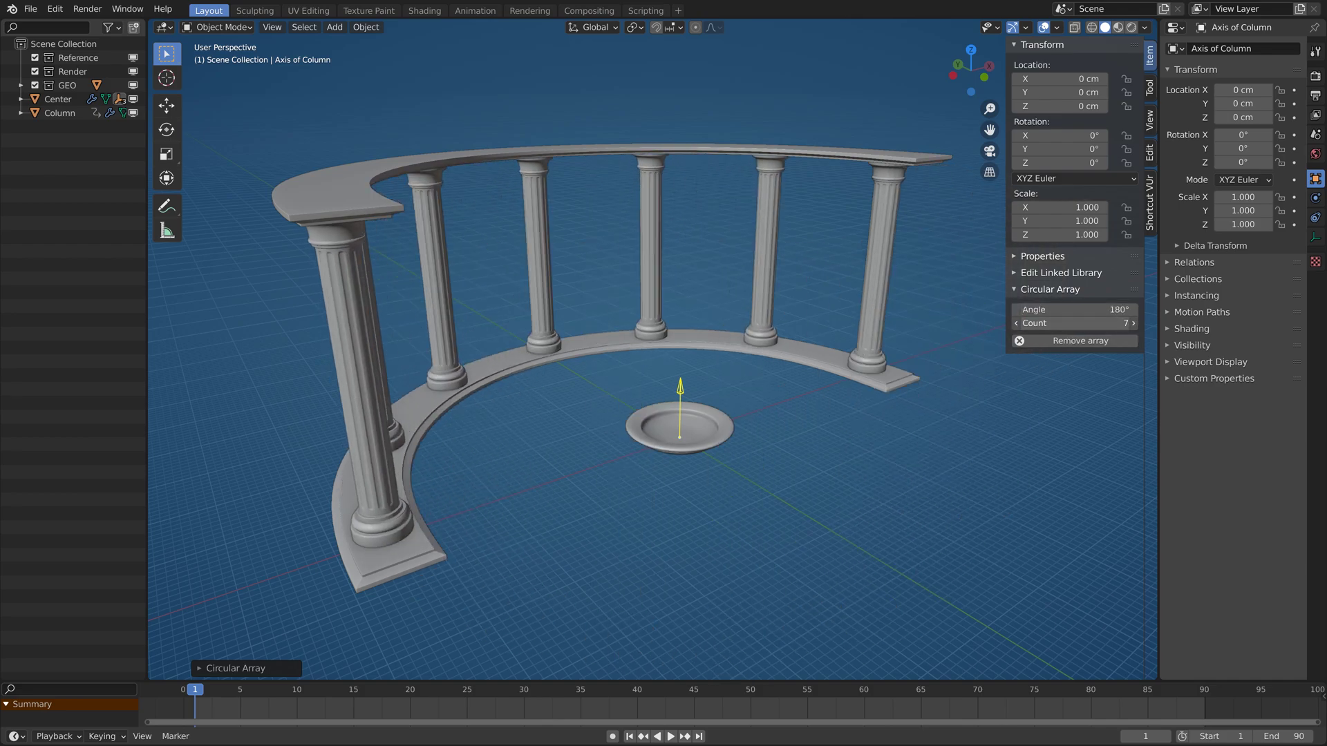
left_click(1132, 323)
left_click(1132, 323)
left_click(1132, 322)
left_click(1132, 323)
left_click(1132, 322)
Try moving the centre dish along X, then cancel the move.
left_click(674, 415)
key("g")
key("x")
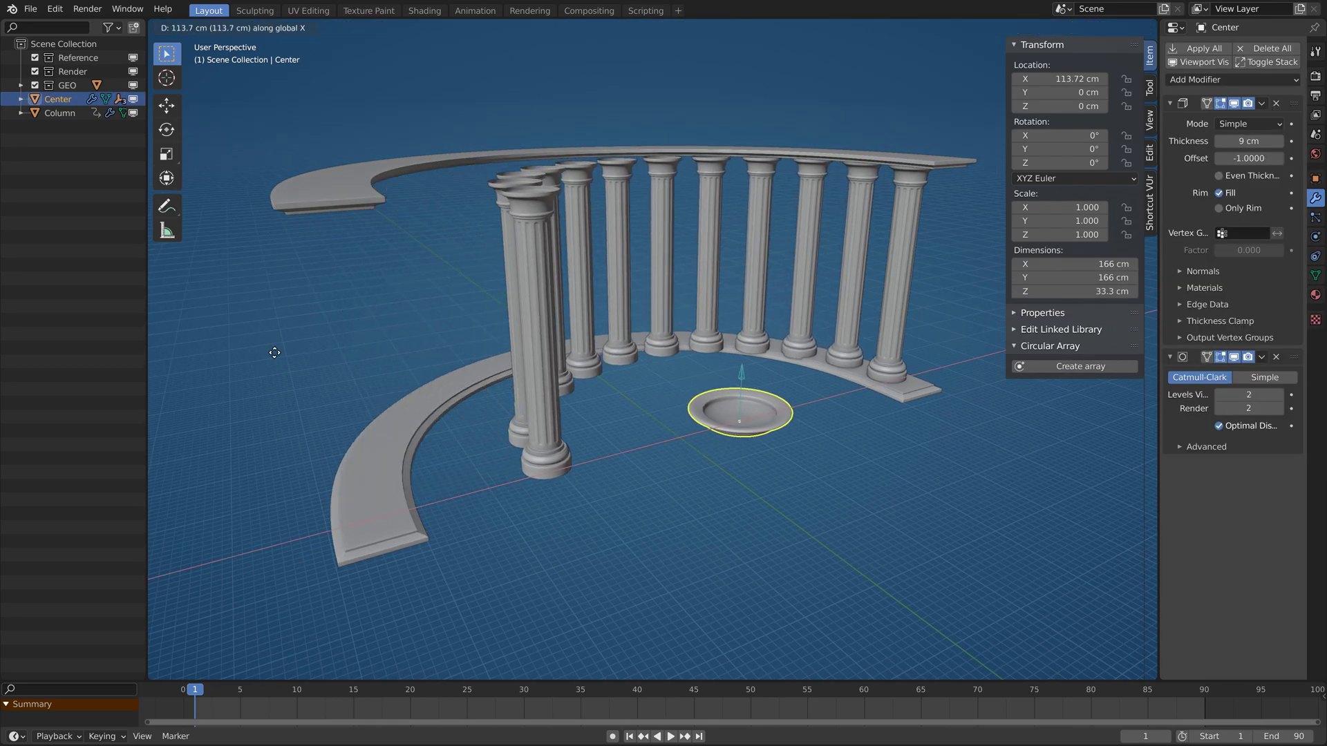
key("Escape")
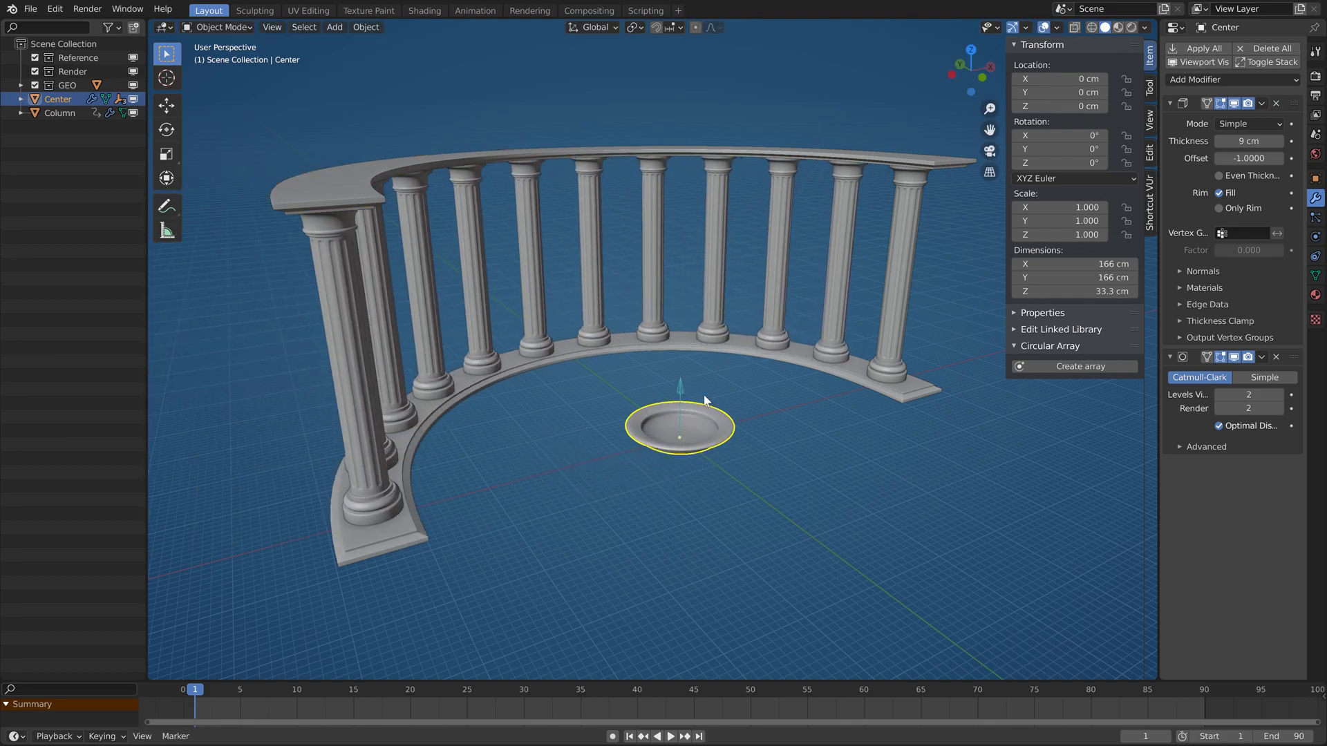
Unparent the Axis of Column empty from the centre dish in the outliner.
left_click(680, 390)
left_click(21, 98)
left_click_drag(147, 134, 200, 139)
left_click_drag(50, 146, 31, 176)
Move the Axis of Column empty along X and Y to swing the column array.
key("g")
key("x")
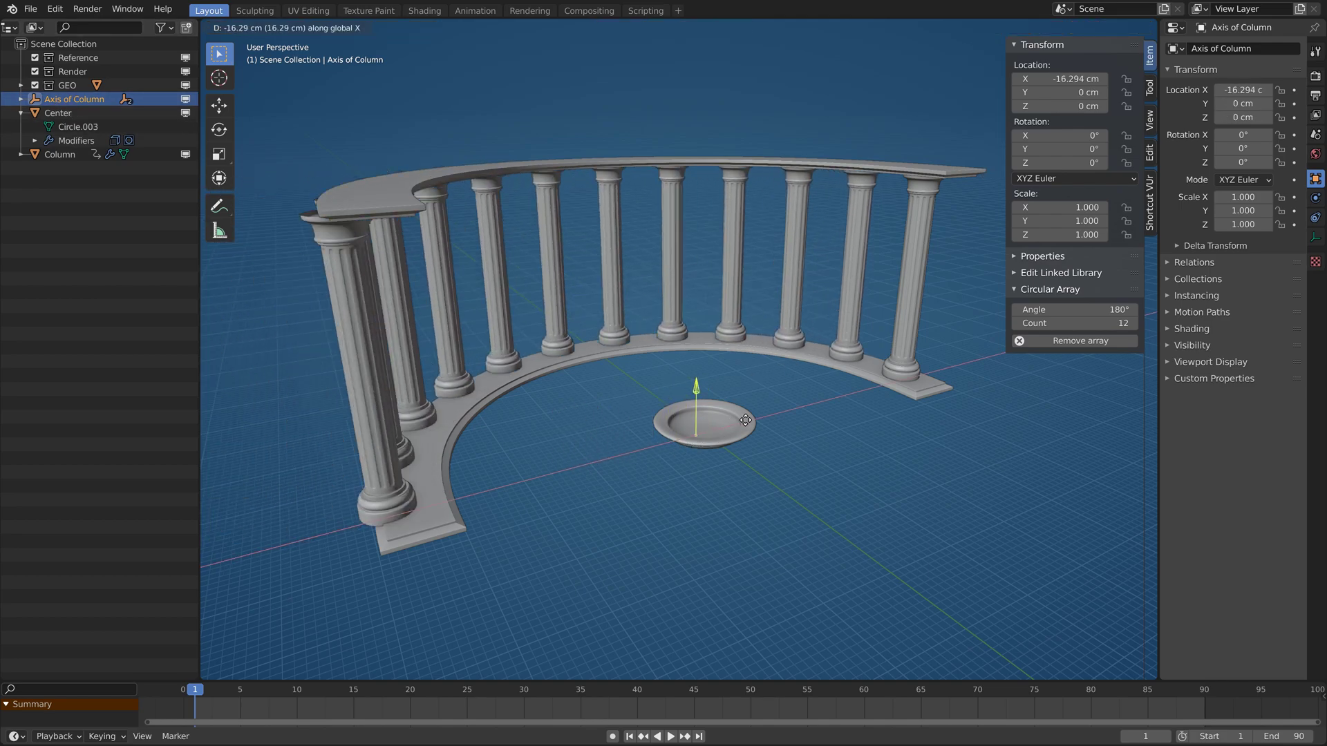
left_click(843, 391)
key("g")
key("y")
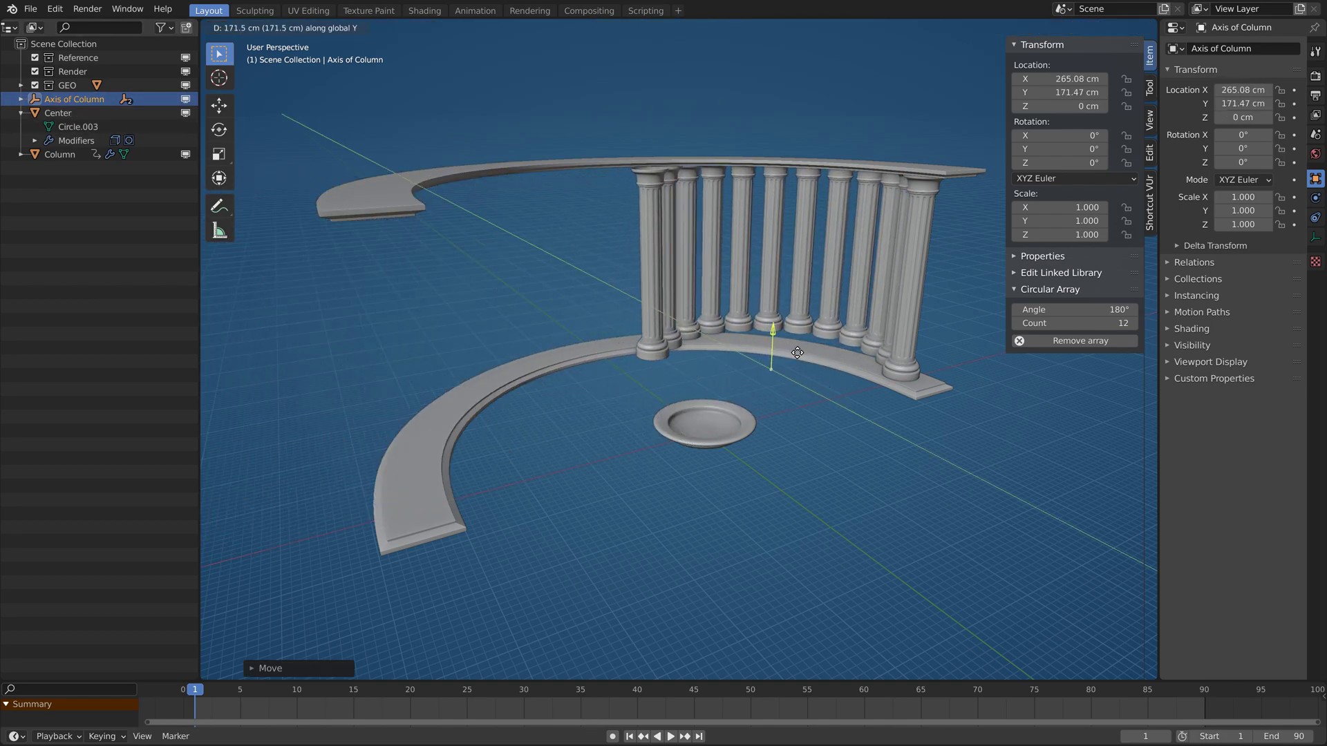
left_click(738, 428)
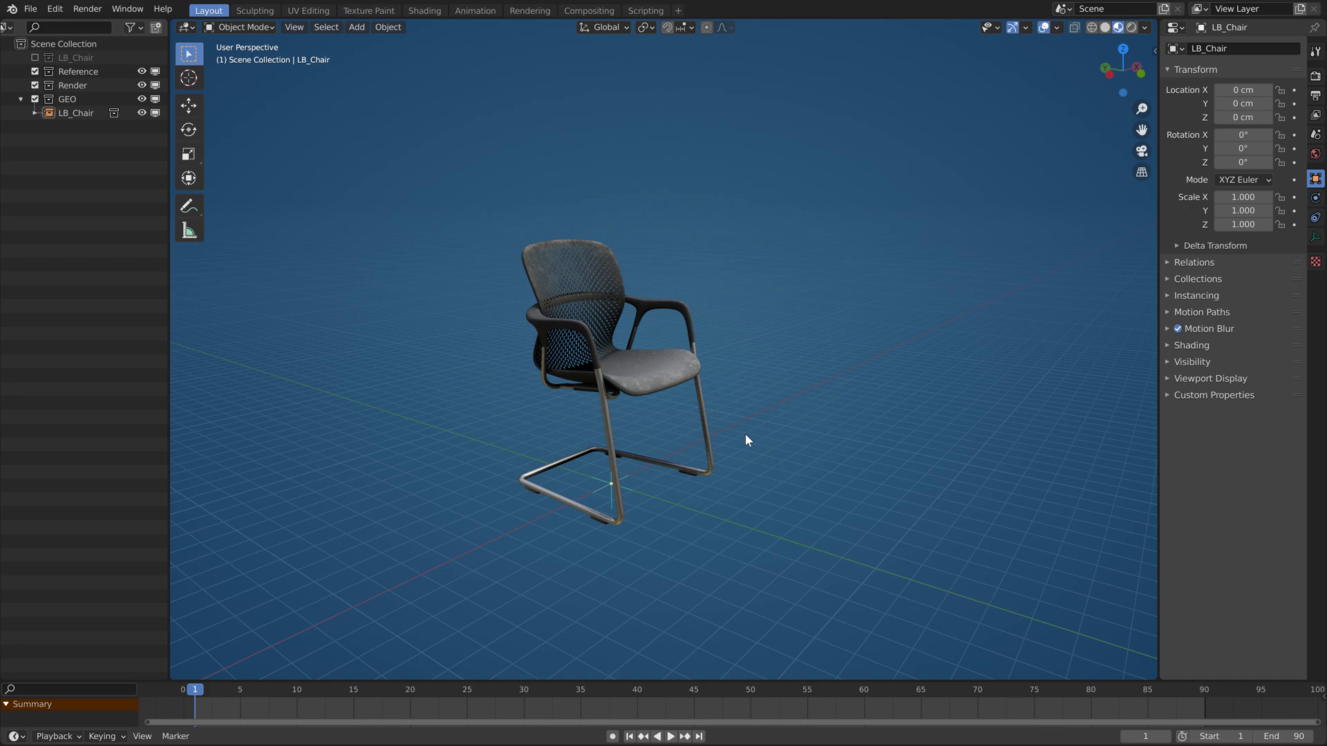
Add a wRing mesh beneath the chair.
middle_click_drag(797, 432, 782, 450)
key("shift+a")
mouse_move(781, 439)
left_click(957, 461)
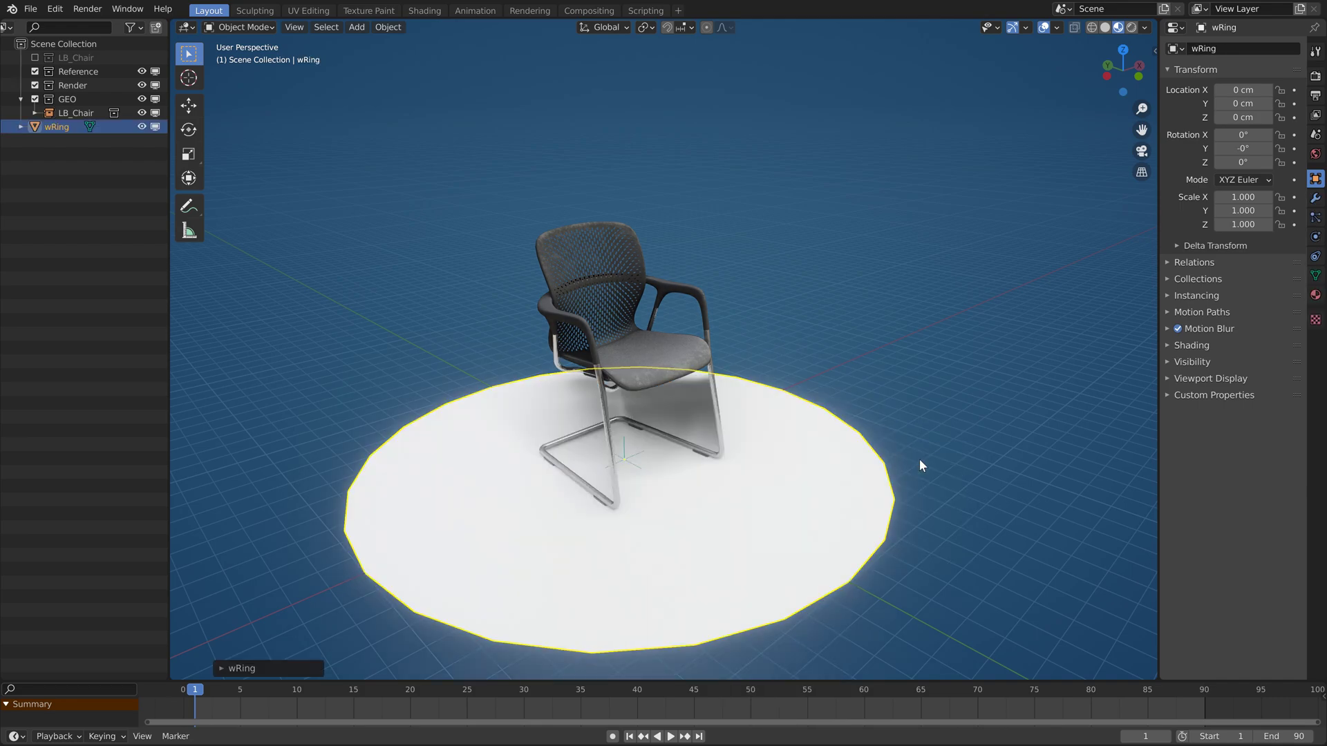
Parent LB_Chair to the wRing and set its instancing to Vertices.
left_click(1315, 275)
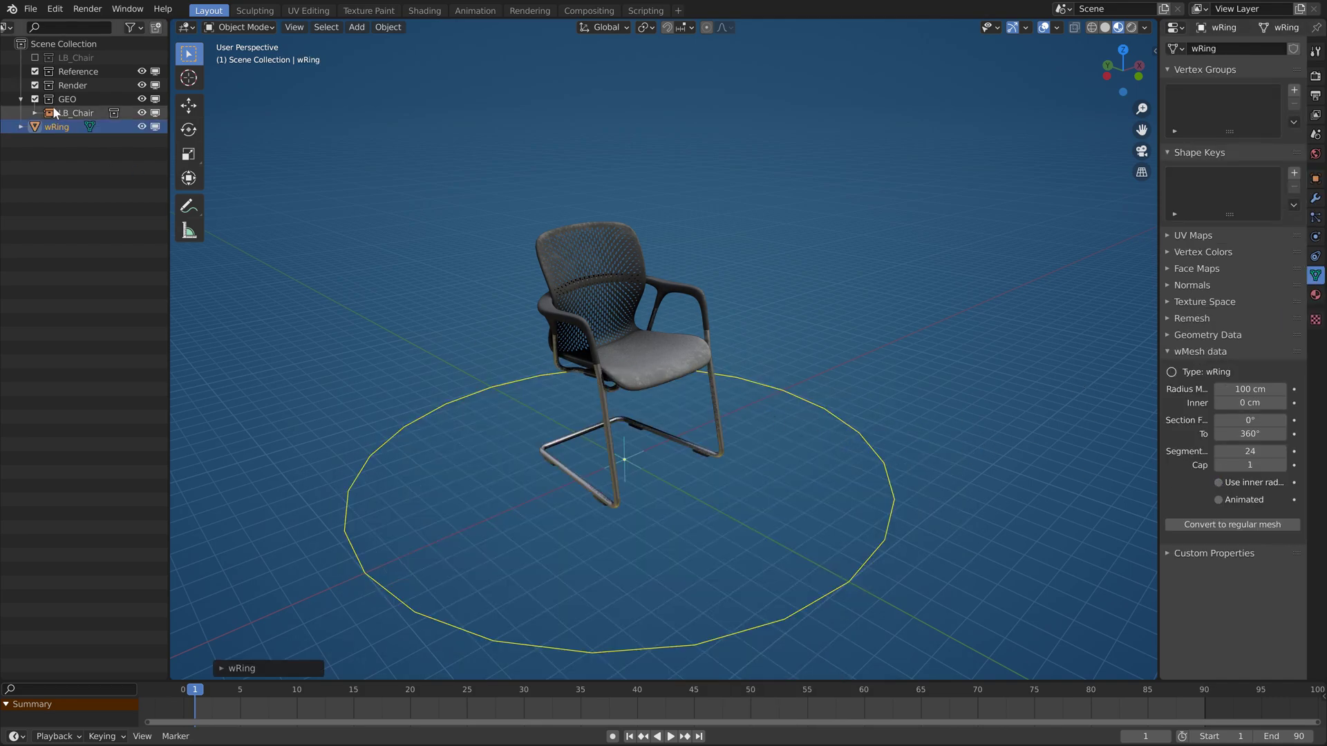
left_click_drag(72, 113, 40, 130)
left_click(1315, 178)
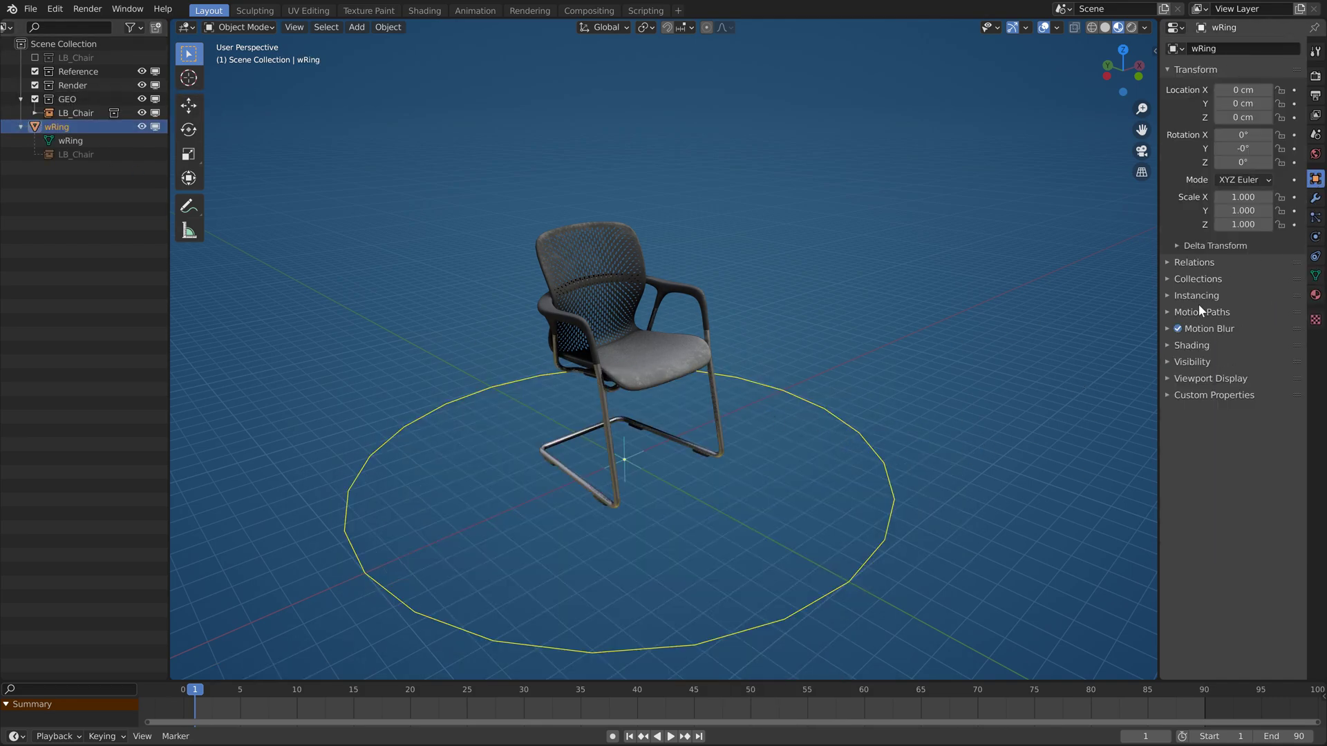
left_click(1197, 296)
left_click(1226, 316)
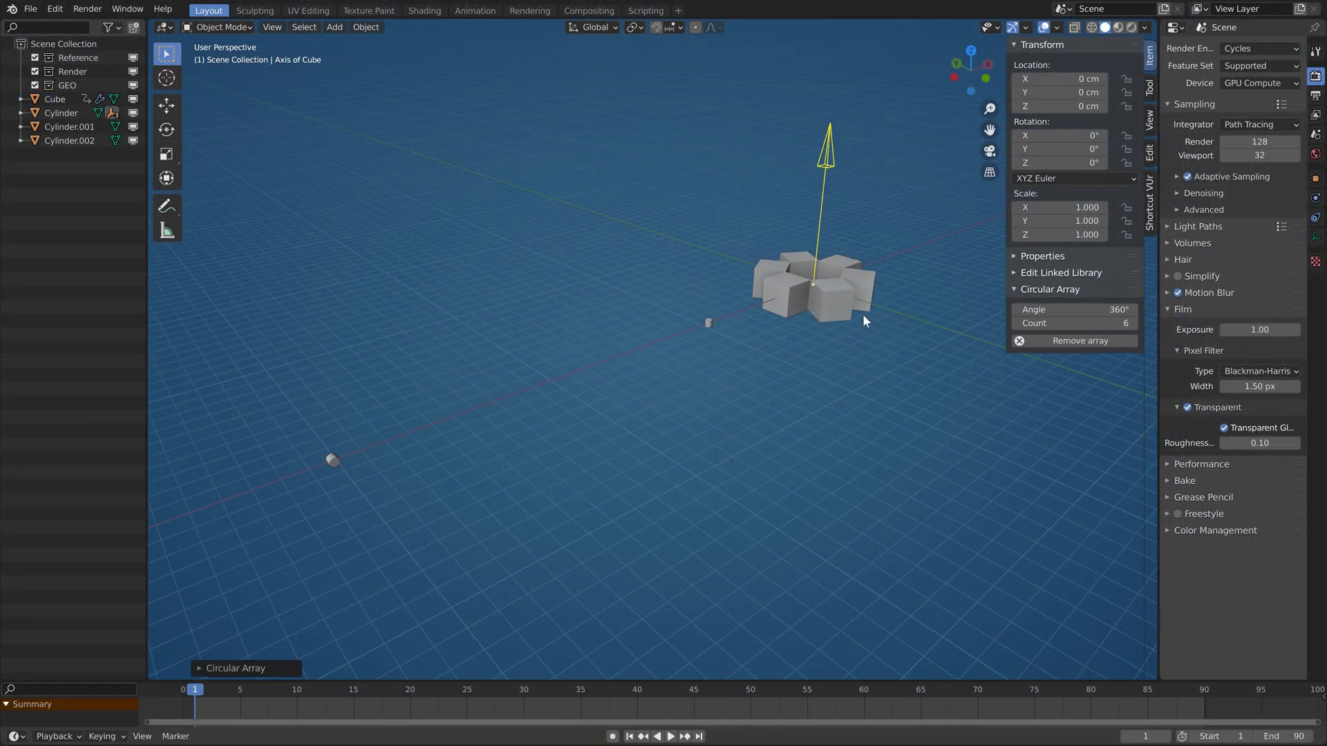
Array the cube ring around Cylinder.001, raising the count into a torus.
middle_click_drag(888, 327, 839, 337)
left_click(822, 307)
left_click(682, 317, "shift")
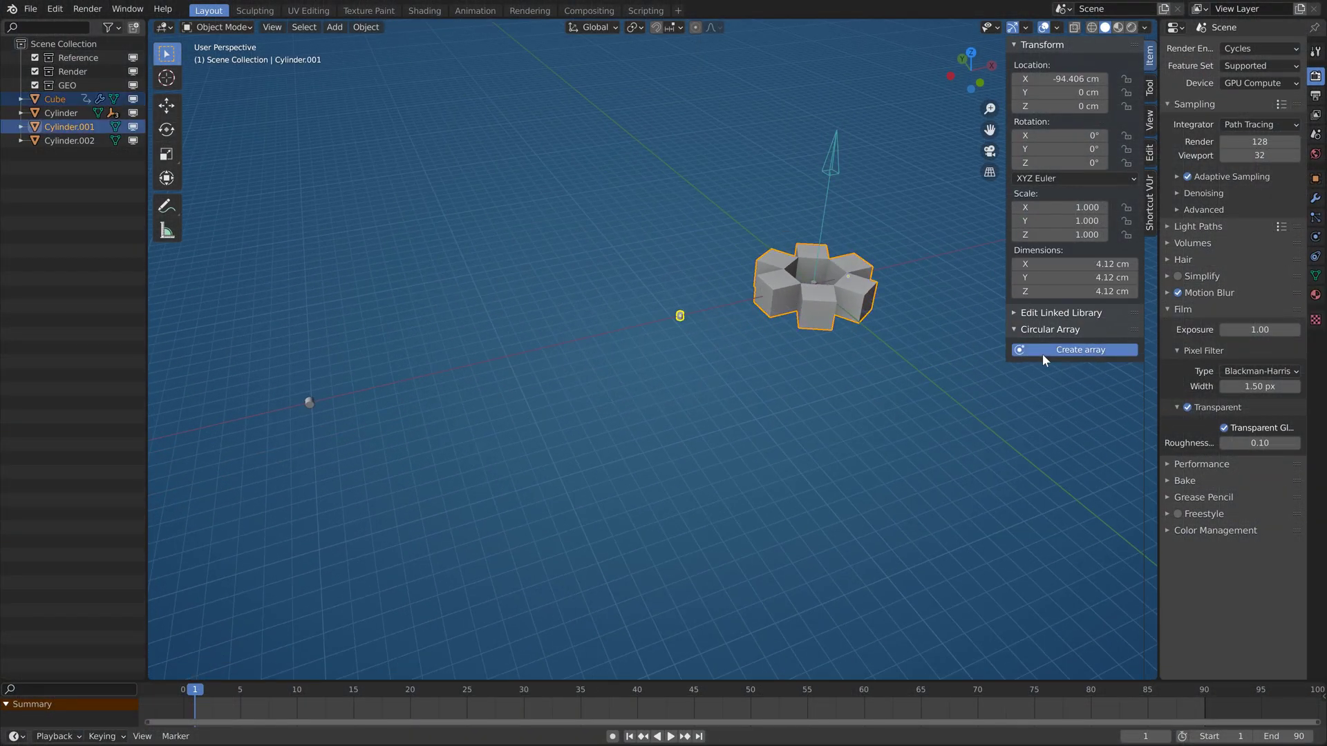
left_click(1044, 345)
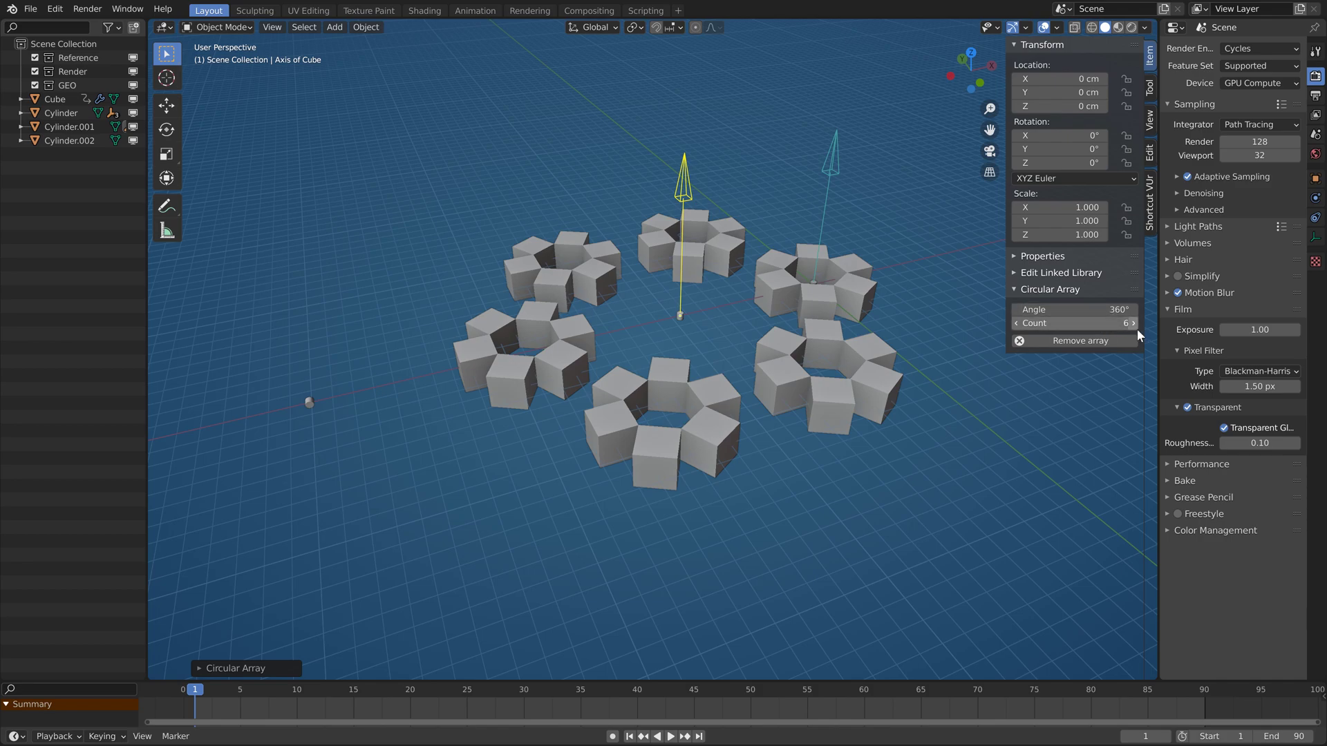
left_click_drag(1137, 330, 1189, 330)
Array the torus rings around Cylinder.002 with a count of 22.
left_click(658, 388)
left_click(309, 402, "shift")
scroll(843, 321, "down", 4)
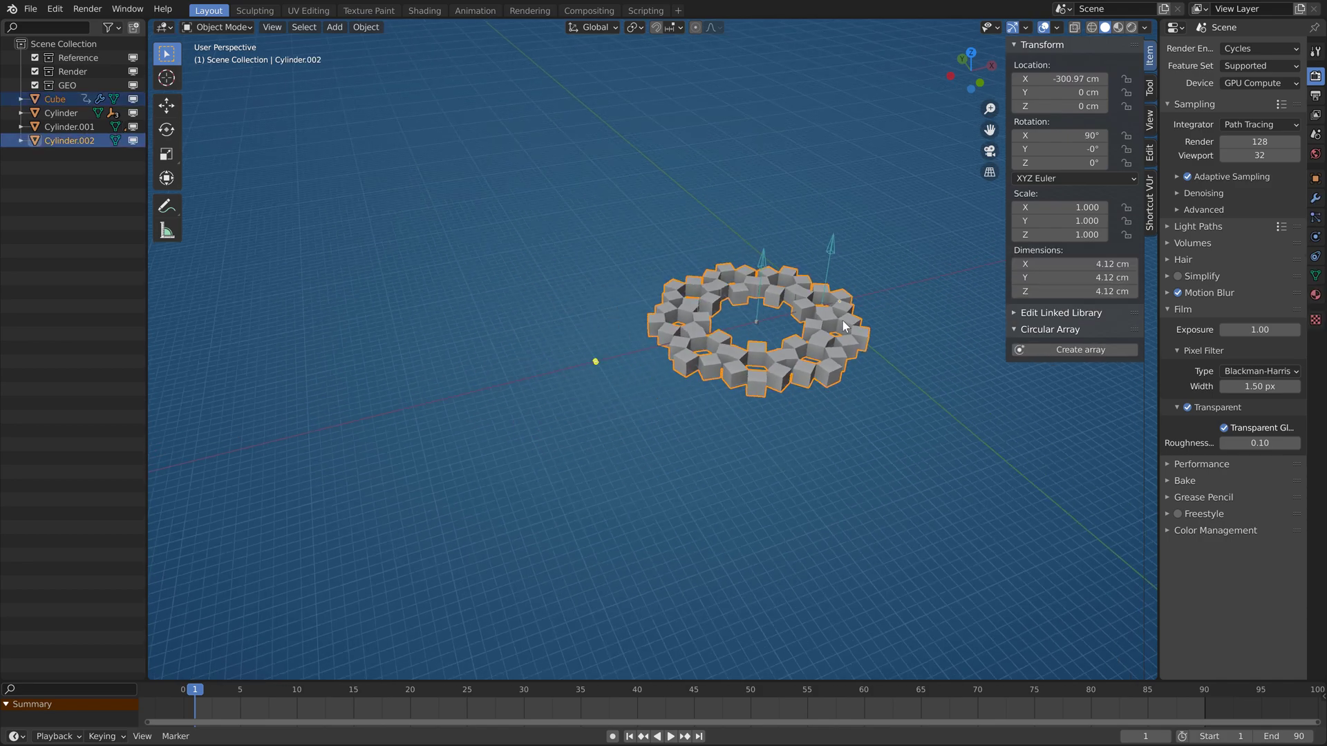
left_click(1080, 350)
scroll(837, 388, "up", 3)
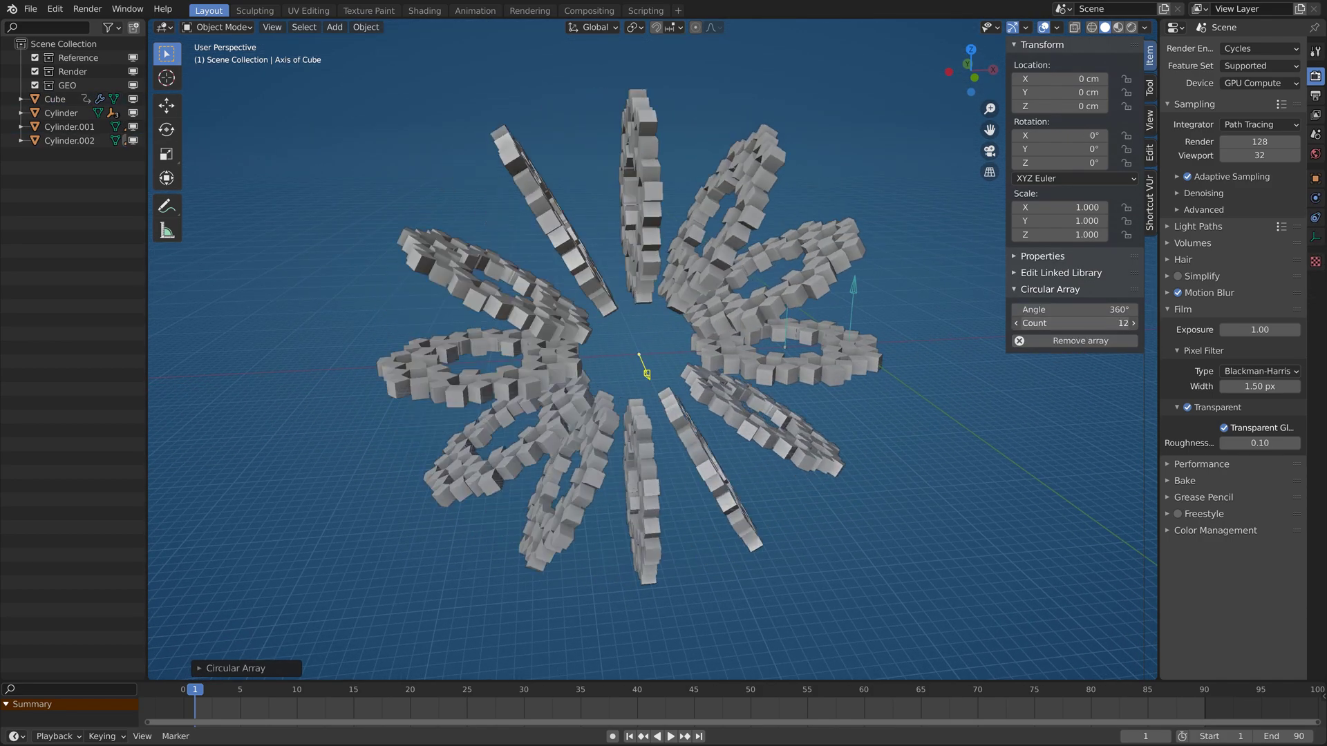
left_click_drag(1105, 323, 1147, 324)
middle_click_drag(843, 373, 856, 384)
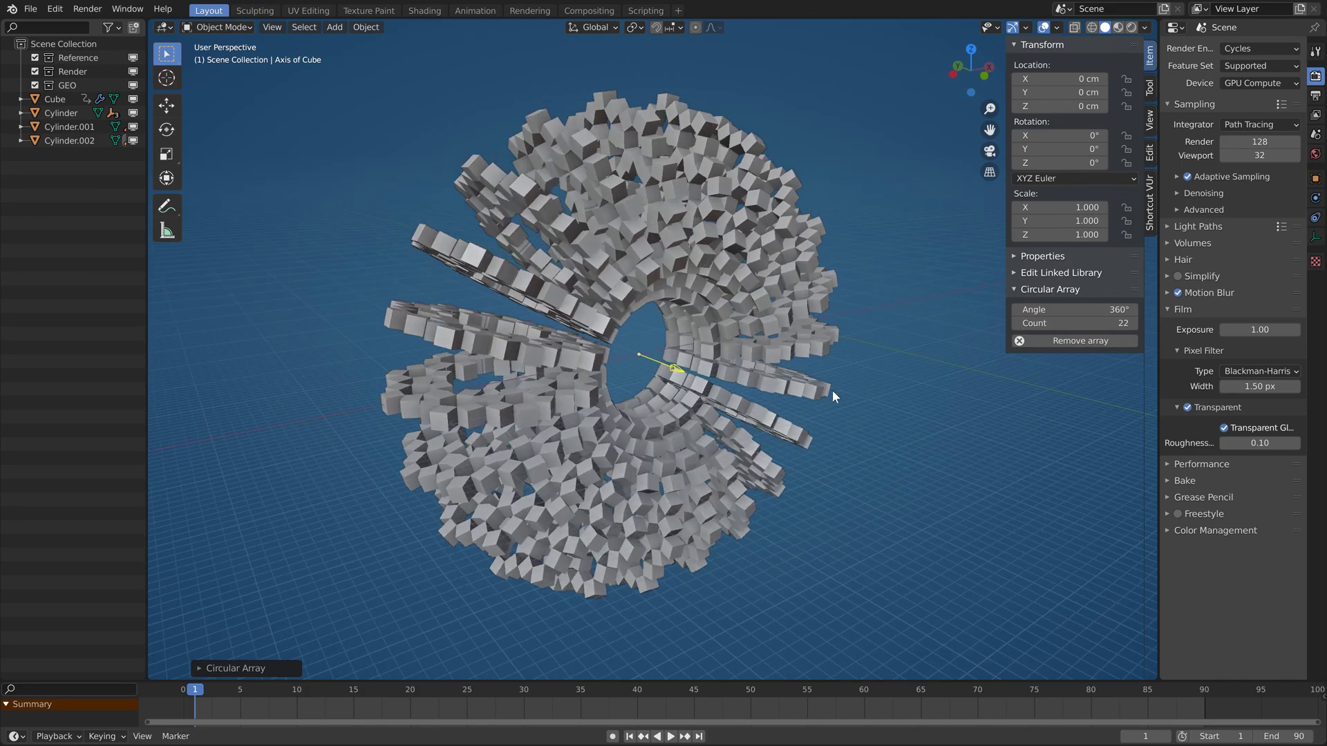
Reorder the cube's stacked array modifiers, then undo the reordering.
left_click(752, 368)
left_click(1315, 199)
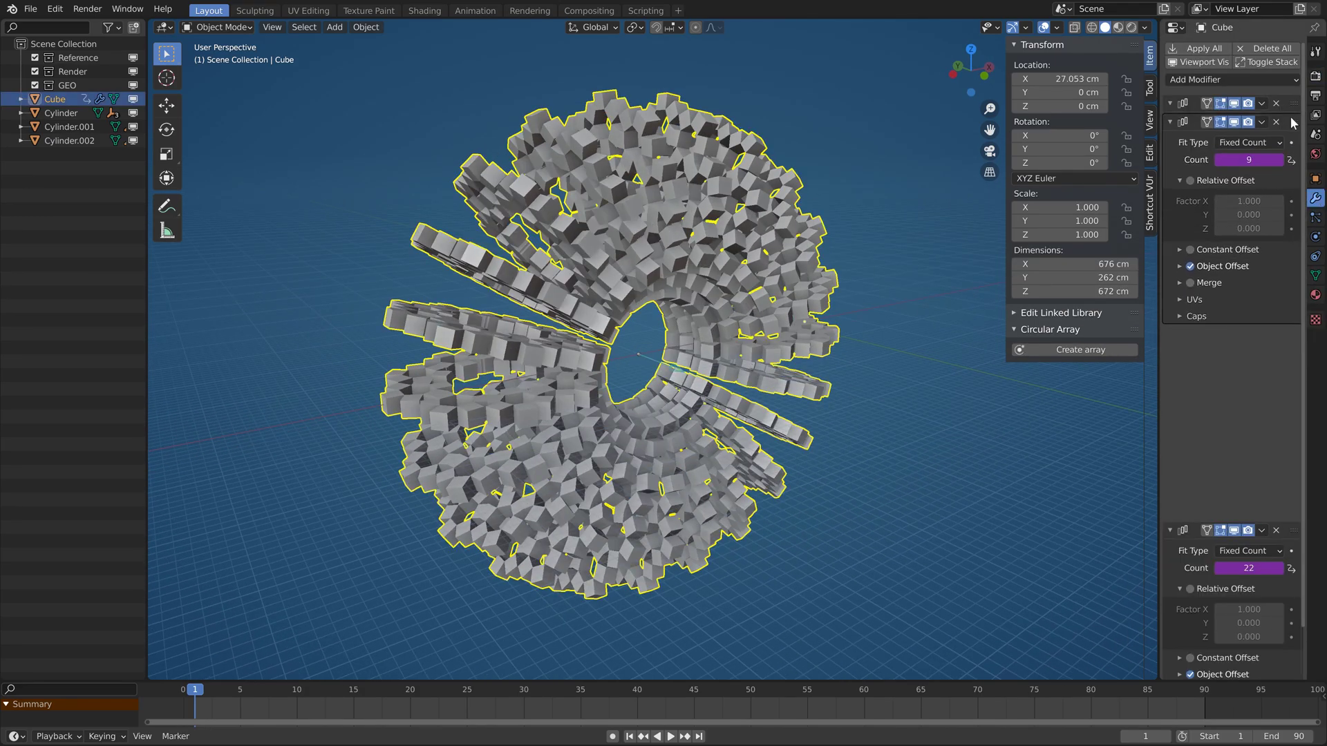
left_click_drag(1293, 530, 1202, 406)
left_click_drag(1294, 530, 1292, 103)
key("ctrl+z")
key("ctrl+z")
key("ctrl+z")
key("ctrl+z")
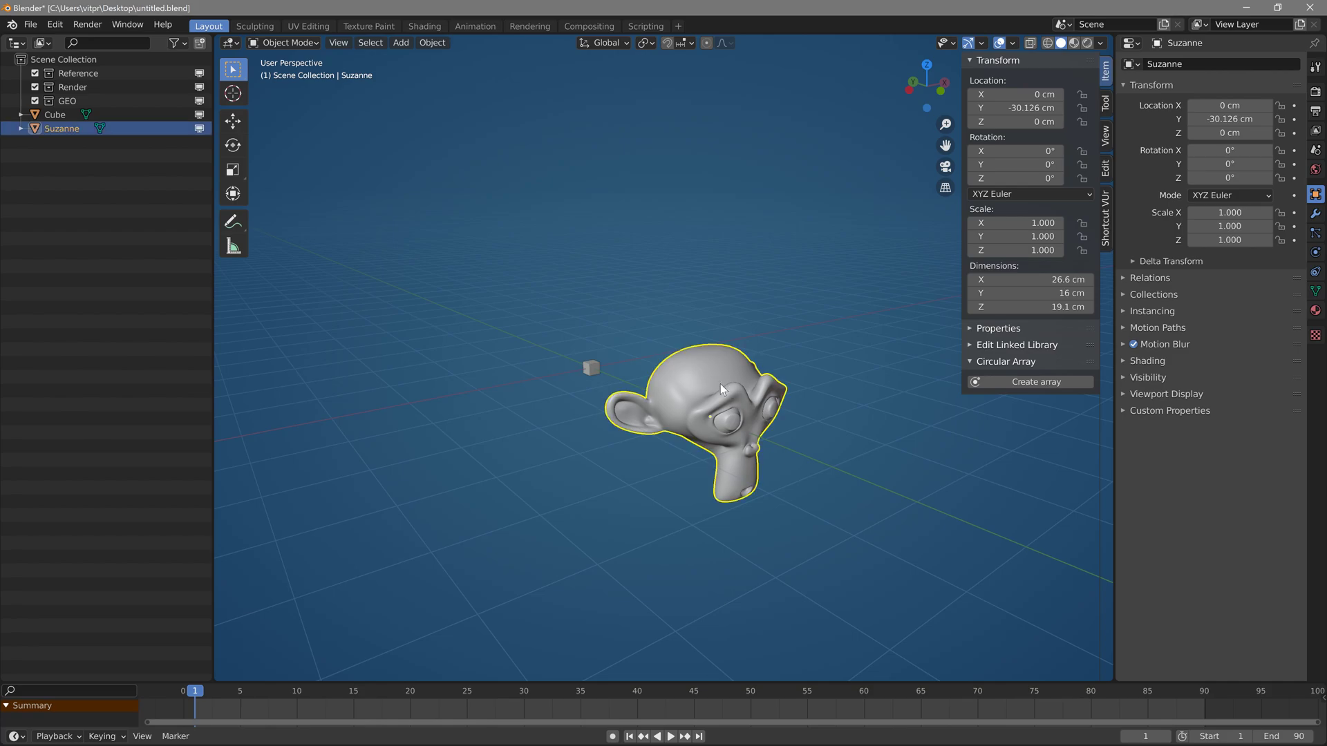
Circularly array Suzanne around the small cube and expand its empties in the outliner.
left_click(590, 361, "shift")
left_click(1022, 382)
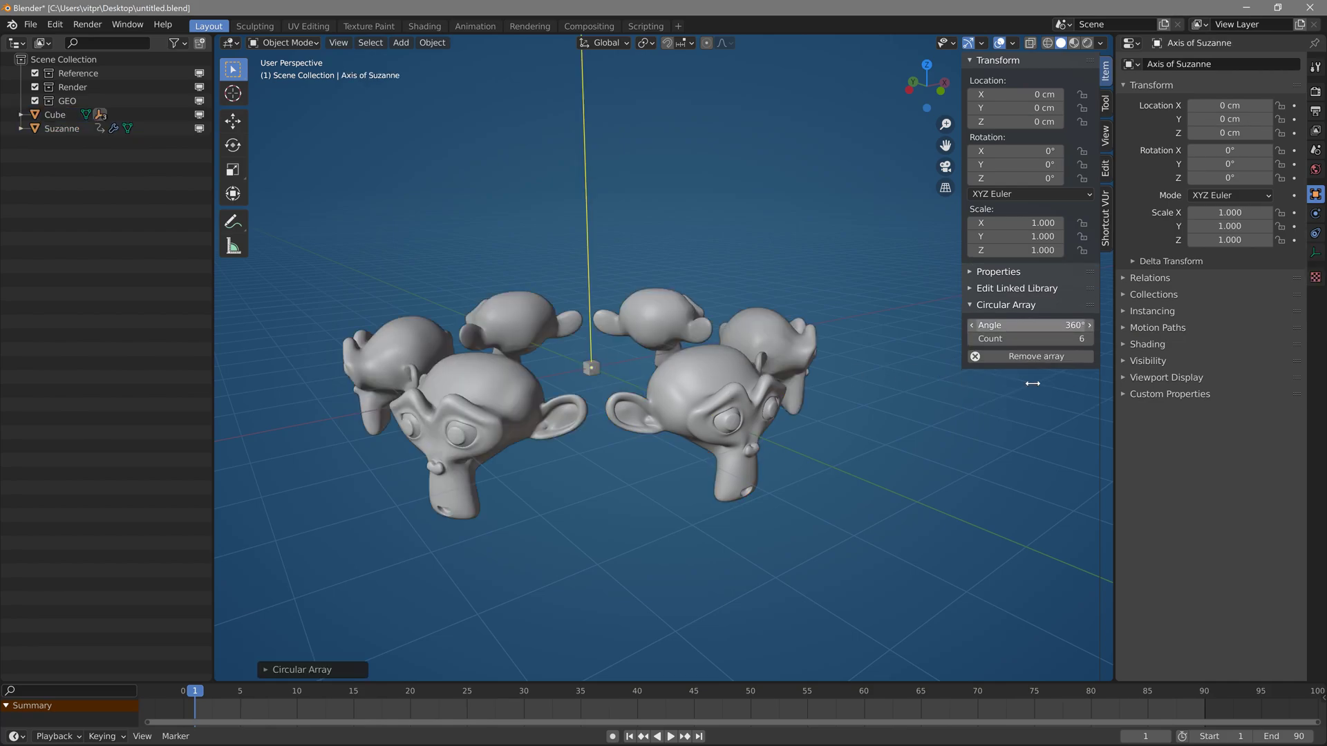
left_click(22, 115)
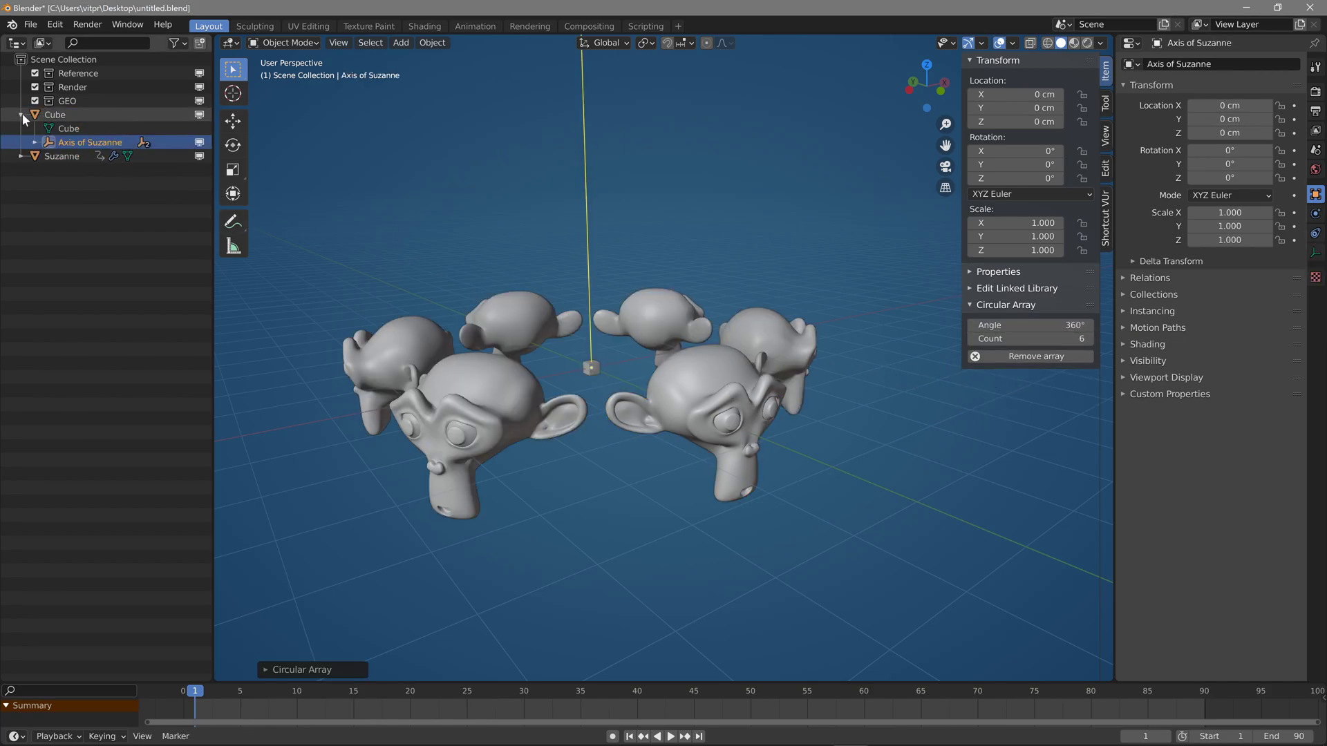
left_click(35, 142)
left_click(48, 156)
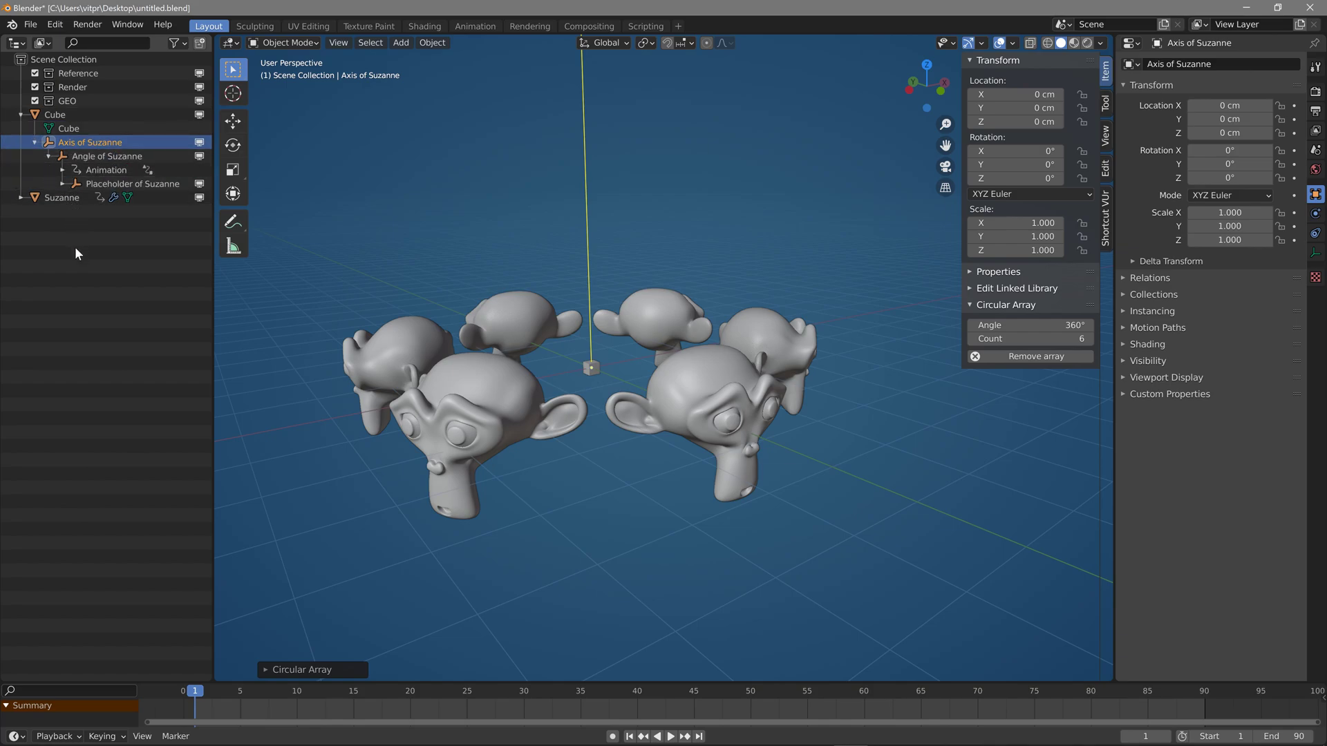
Reveal the Suzanne ring's Radial array object offset settings.
left_click(648, 321)
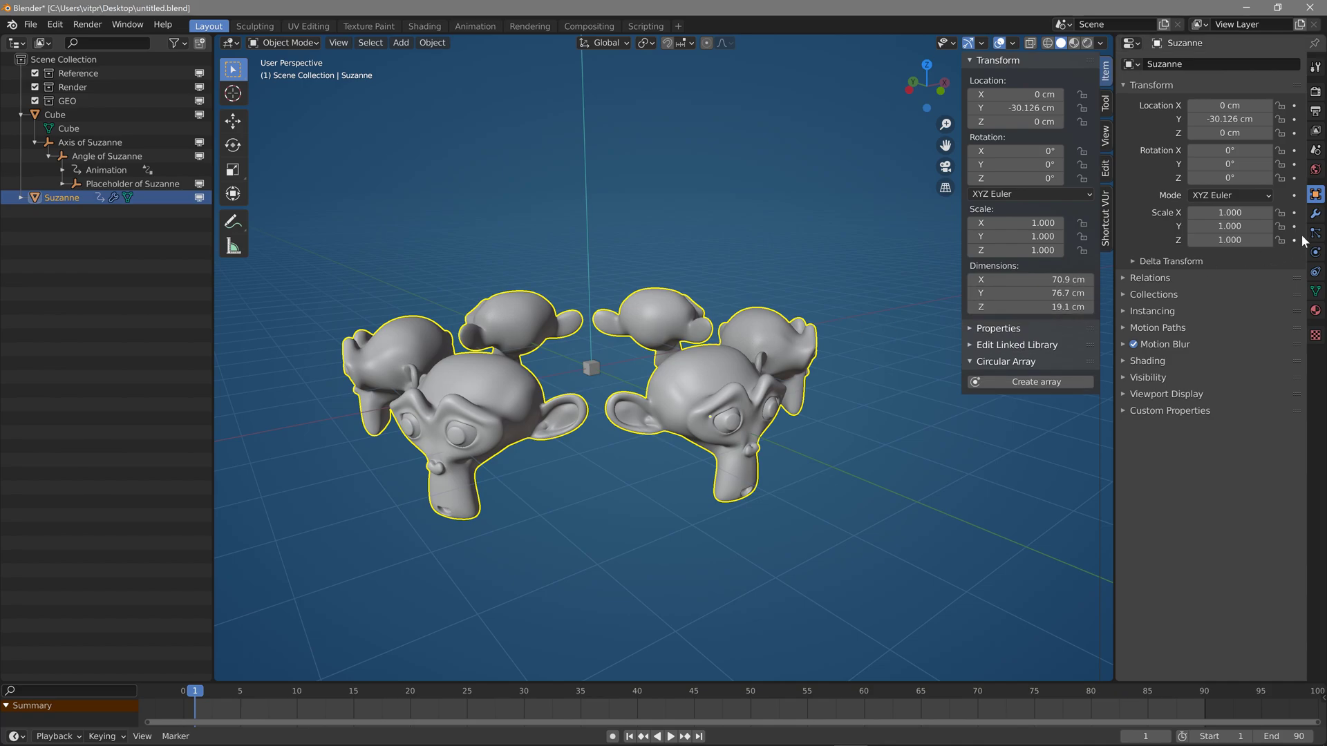
left_click(1316, 214)
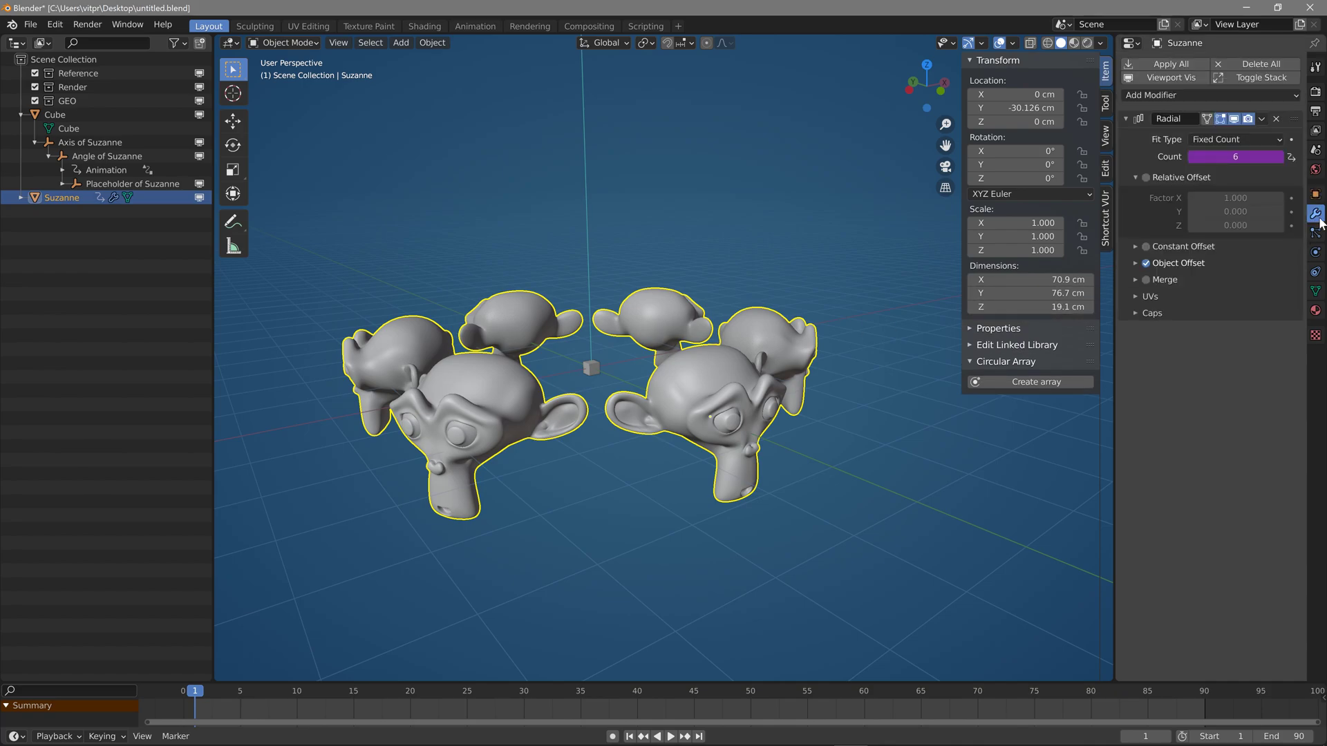
left_click(1135, 264)
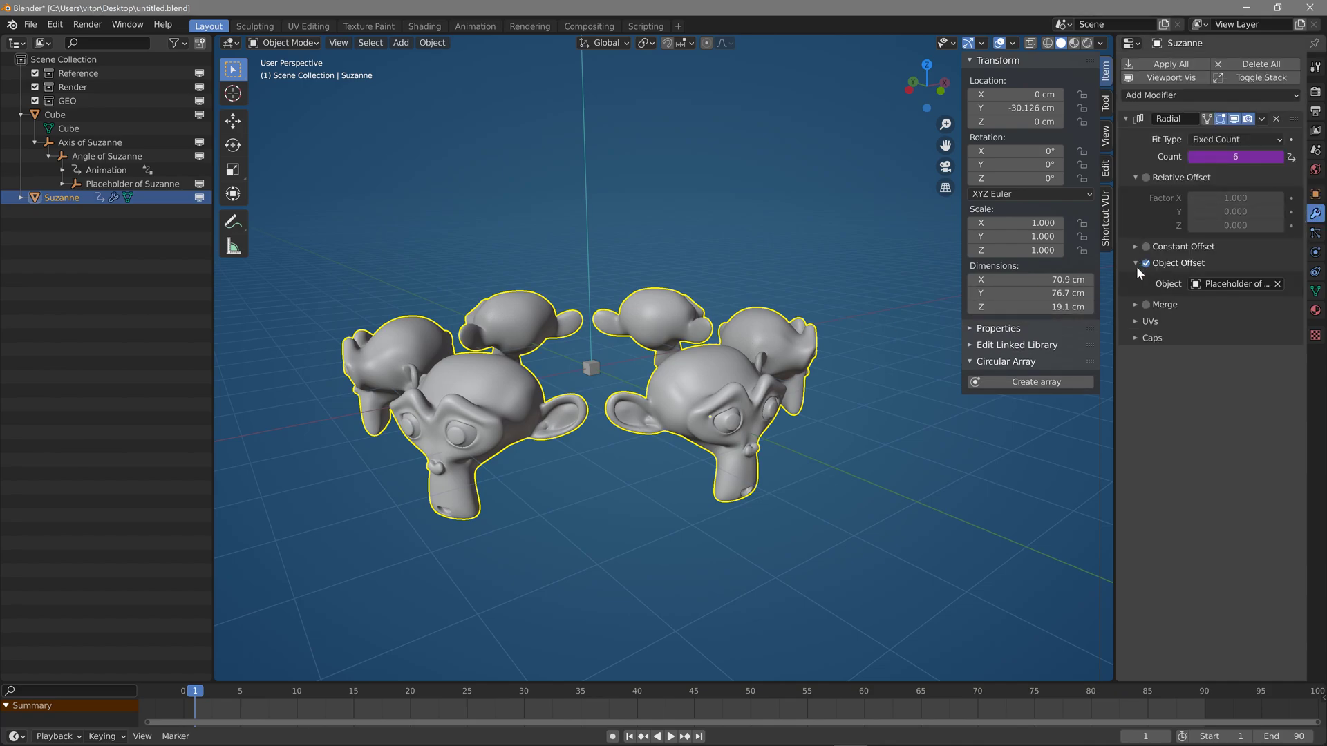
Display Placeholder of Suzanne as an enlarged cube around one Suzanne.
left_click(132, 184)
left_click(1316, 253)
left_click(1237, 81)
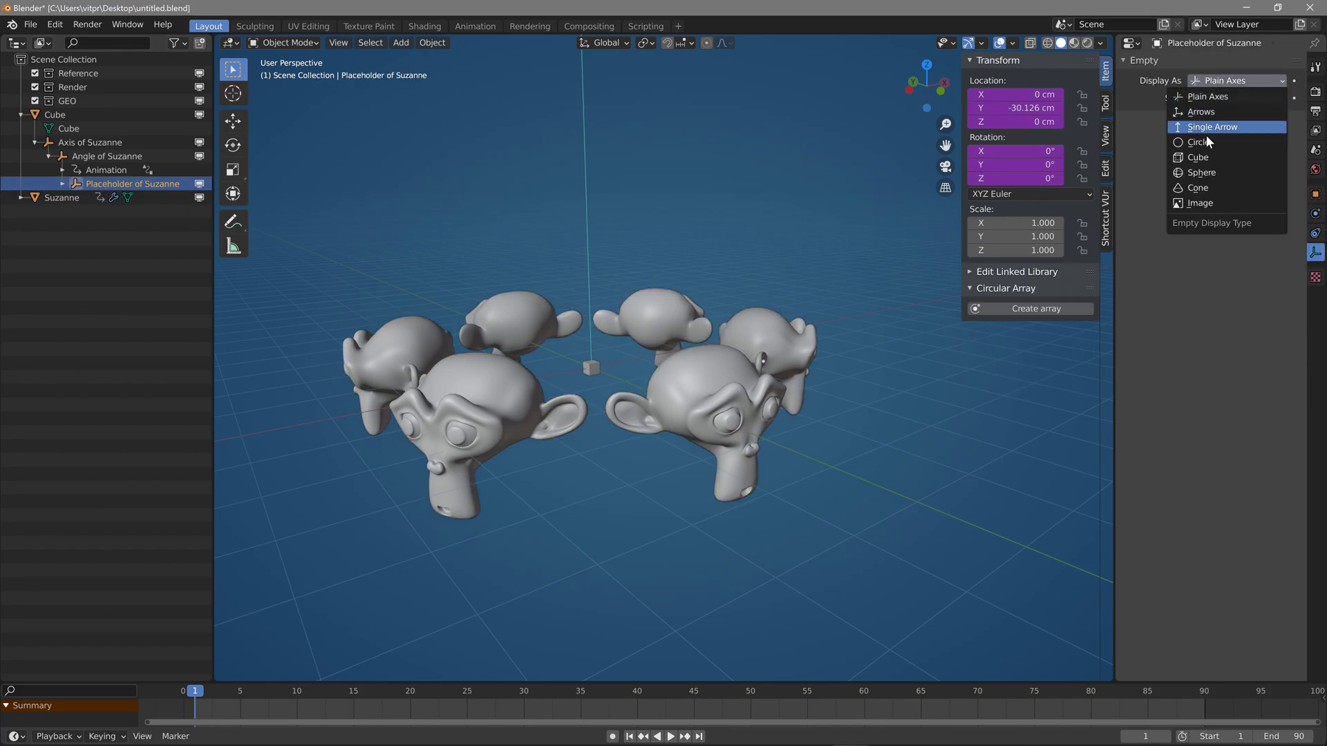
left_click(1216, 137)
left_click_drag(1237, 98, 1271, 97)
middle_click_drag(871, 304, 816, 345)
Reveal Axis of Suzanne's angle and count custom properties.
left_click(94, 142)
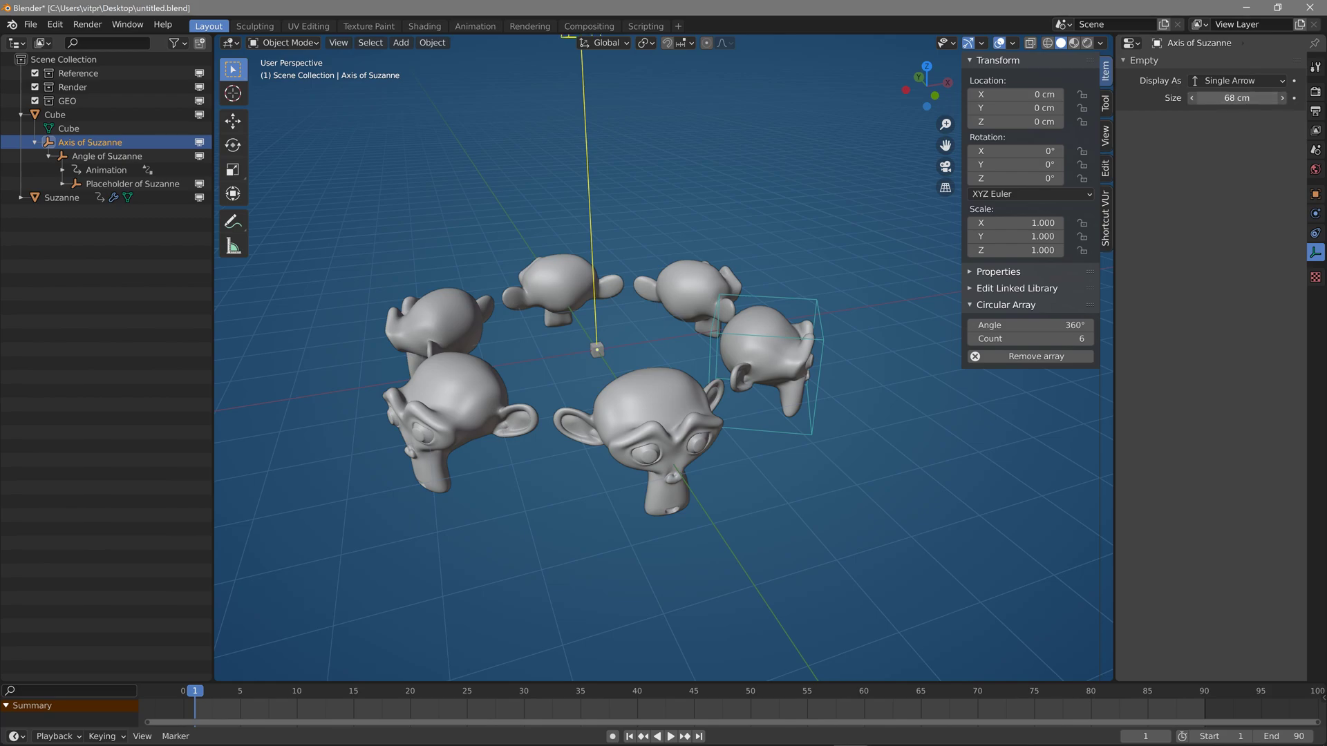
left_click(1316, 194)
left_click(1141, 394)
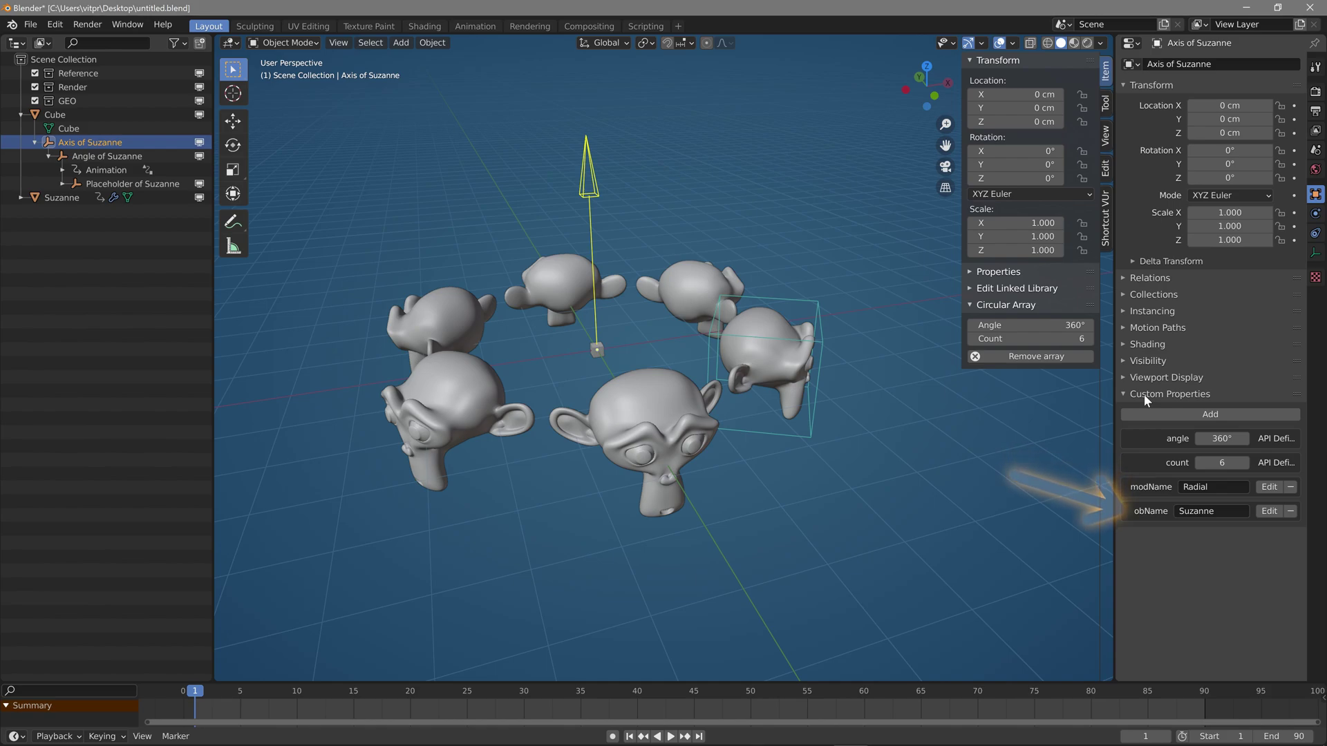
Display Angle of Suzanne as arrows sized 16 cm.
left_click(107, 156)
left_click(1316, 252)
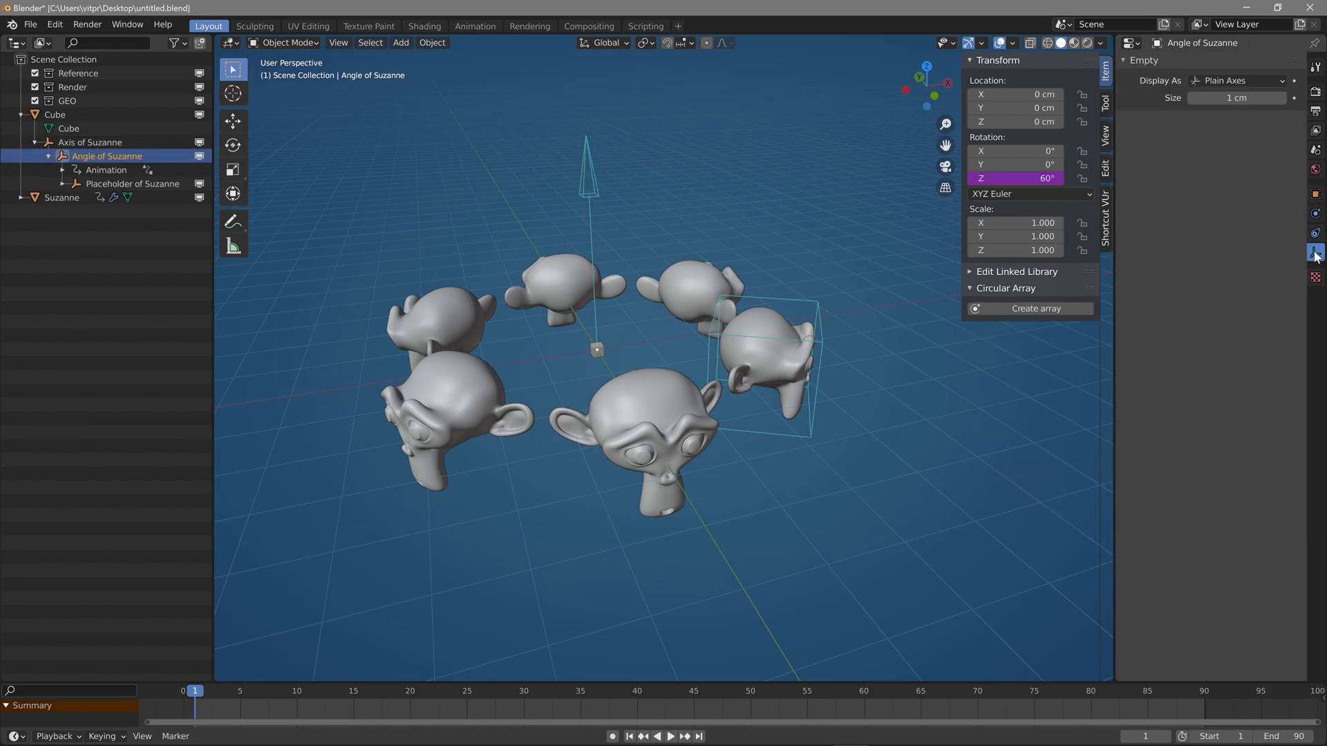
left_click(1237, 80)
left_click(1216, 97)
left_click_drag(1227, 97, 1300, 98)
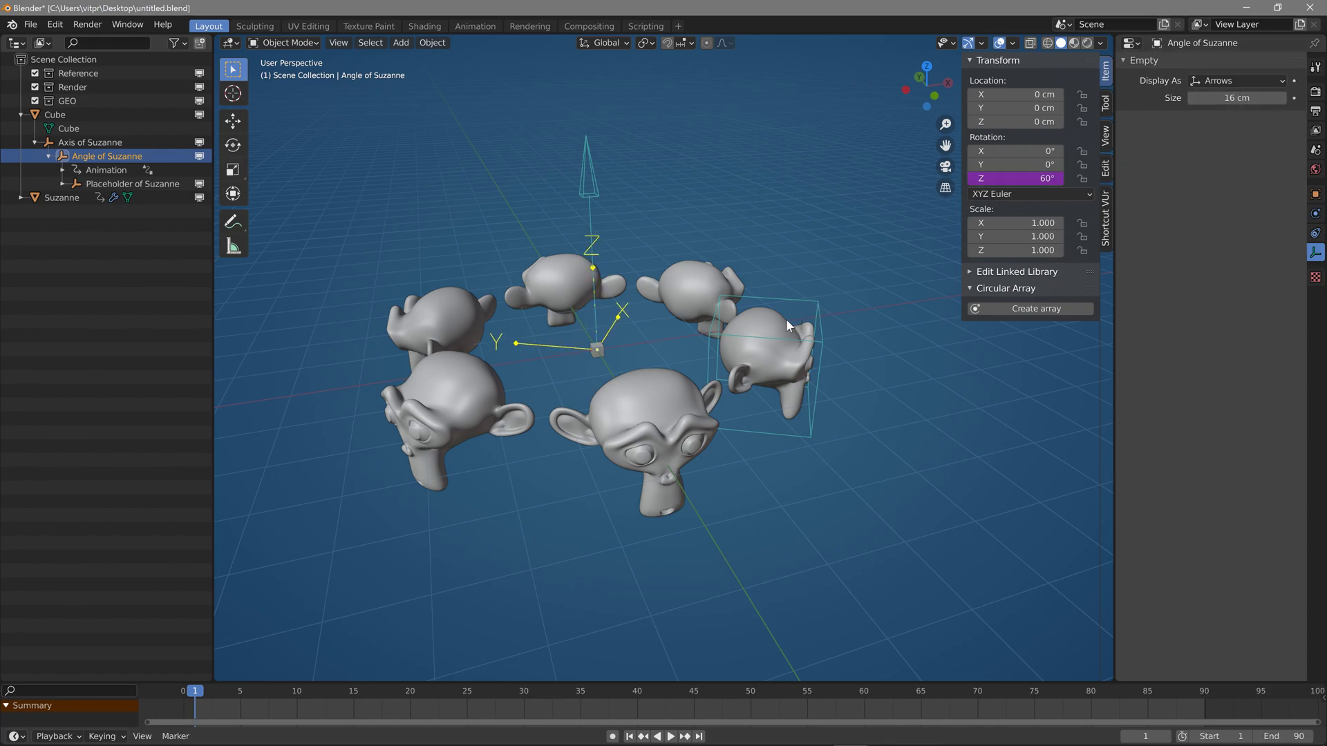
middle_click_drag(786, 318, 784, 347)
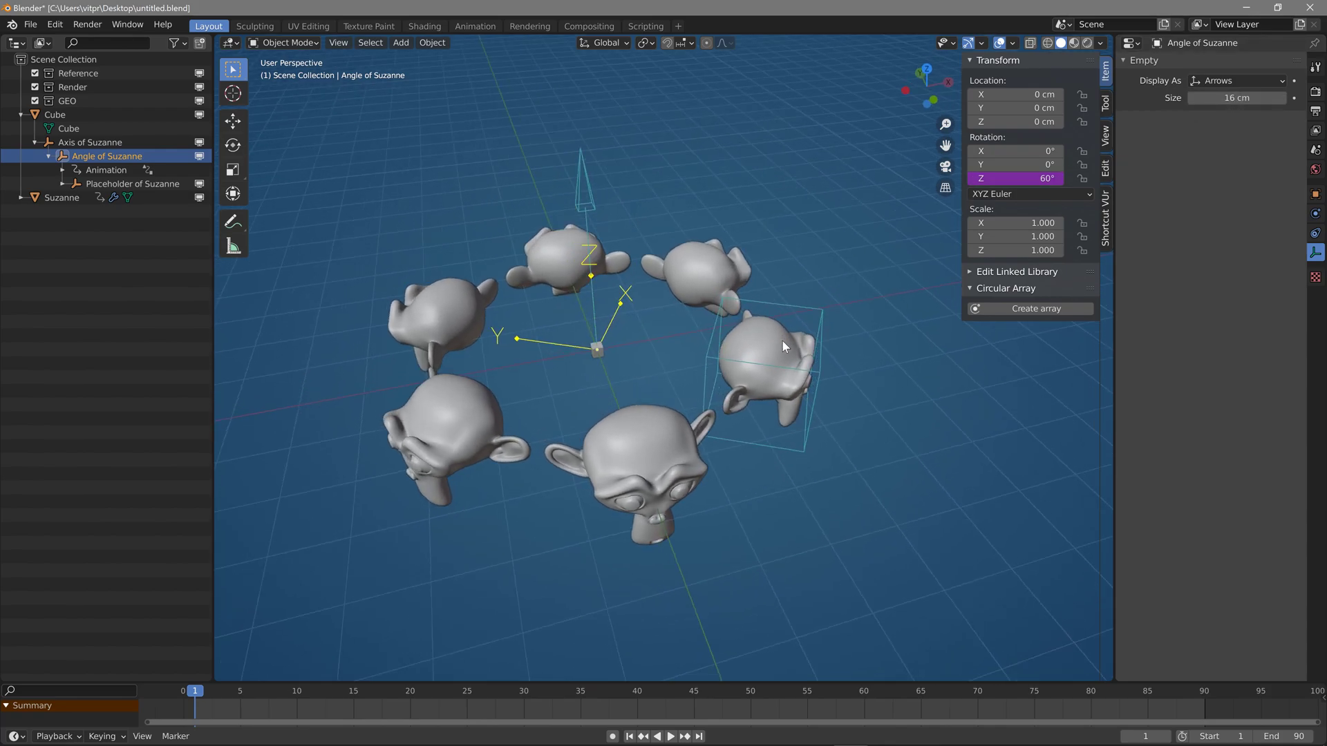
right_click(1028, 180)
left_click(1057, 304)
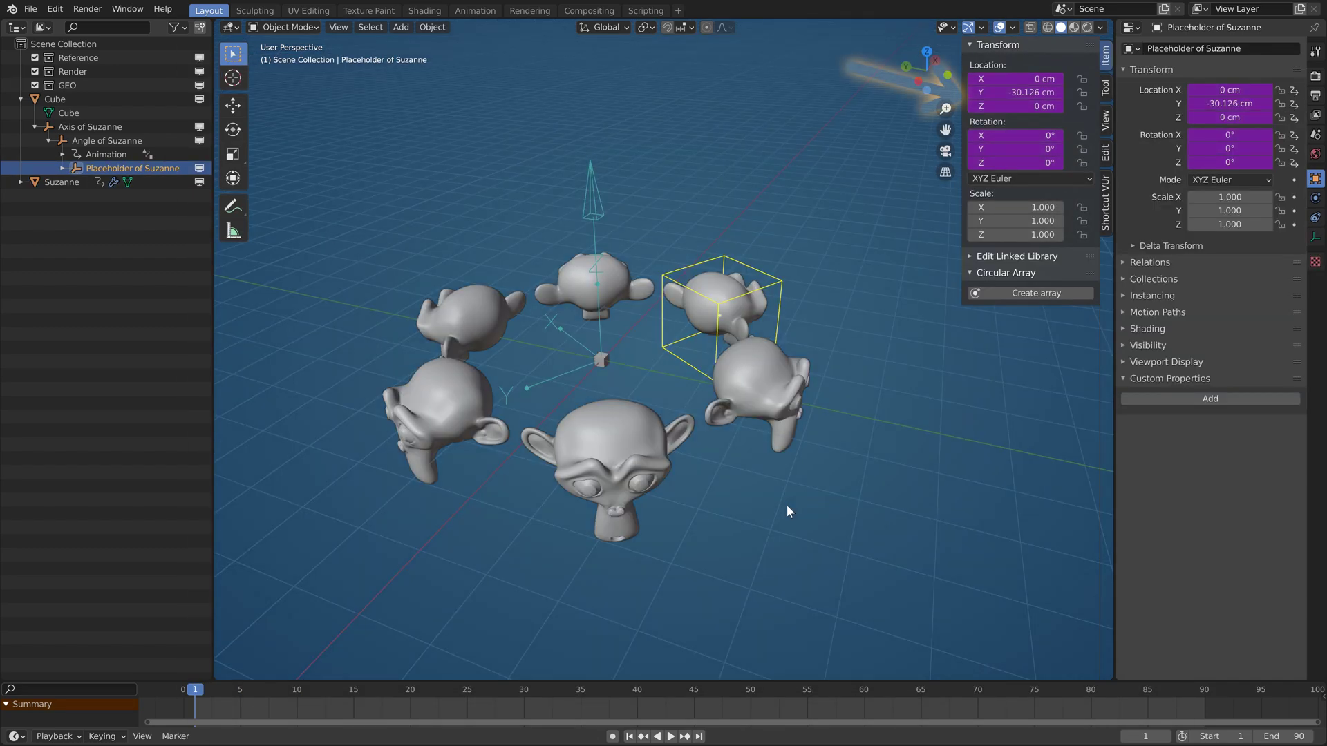
Select the Axis of Suzanne empty and reset the array angle to 0°.
left_click(594, 201)
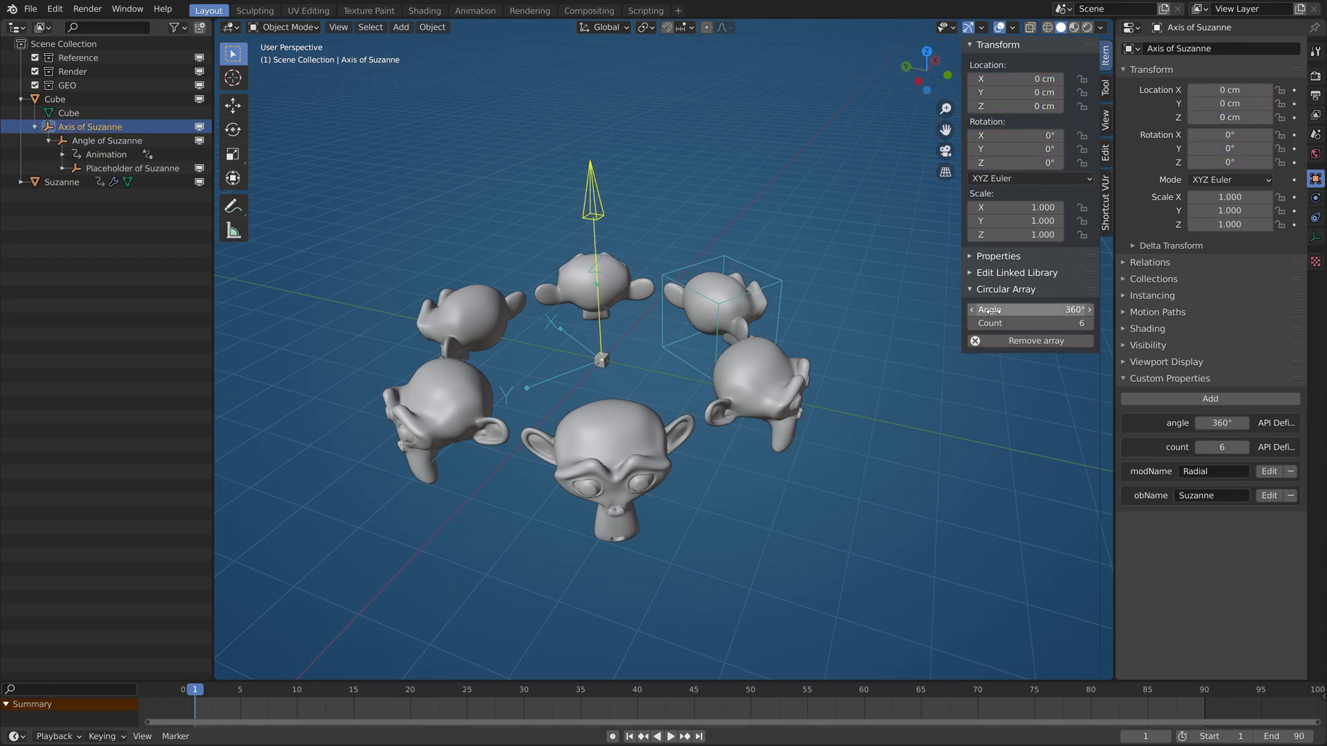
key("g")
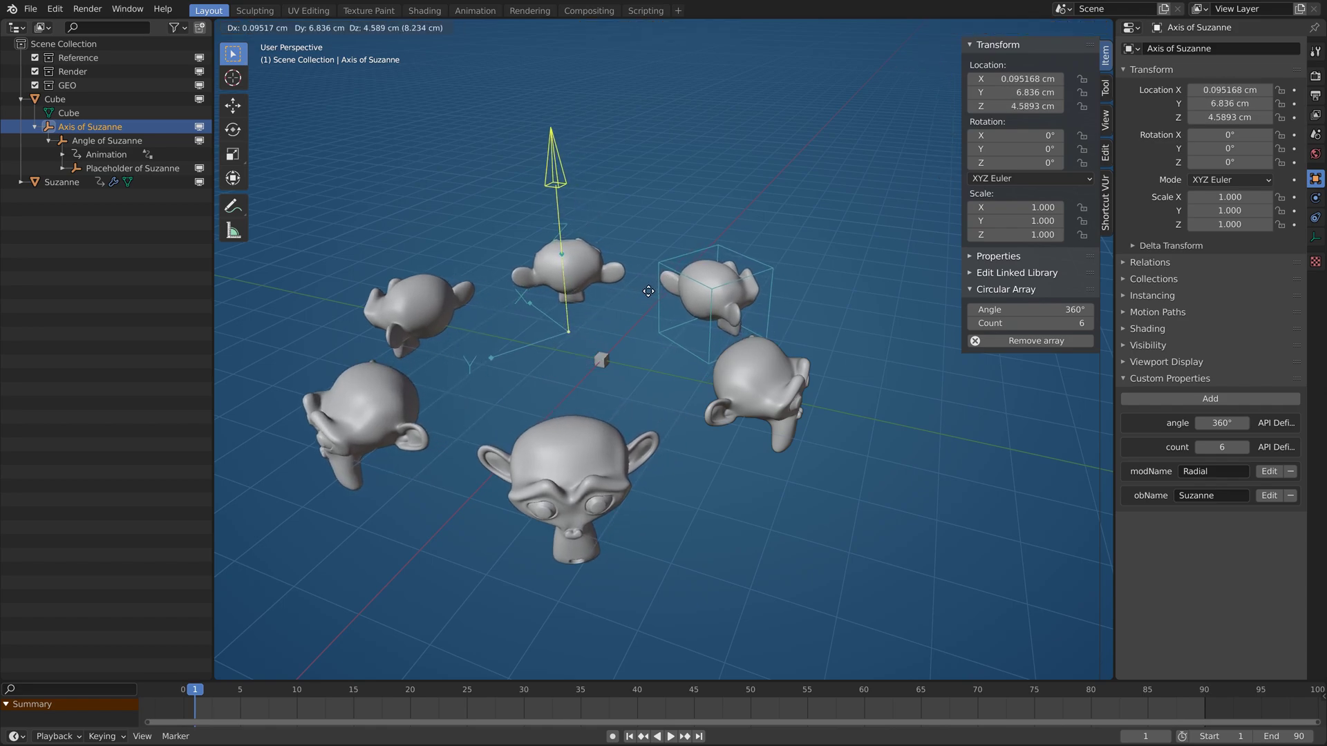
key("Escape")
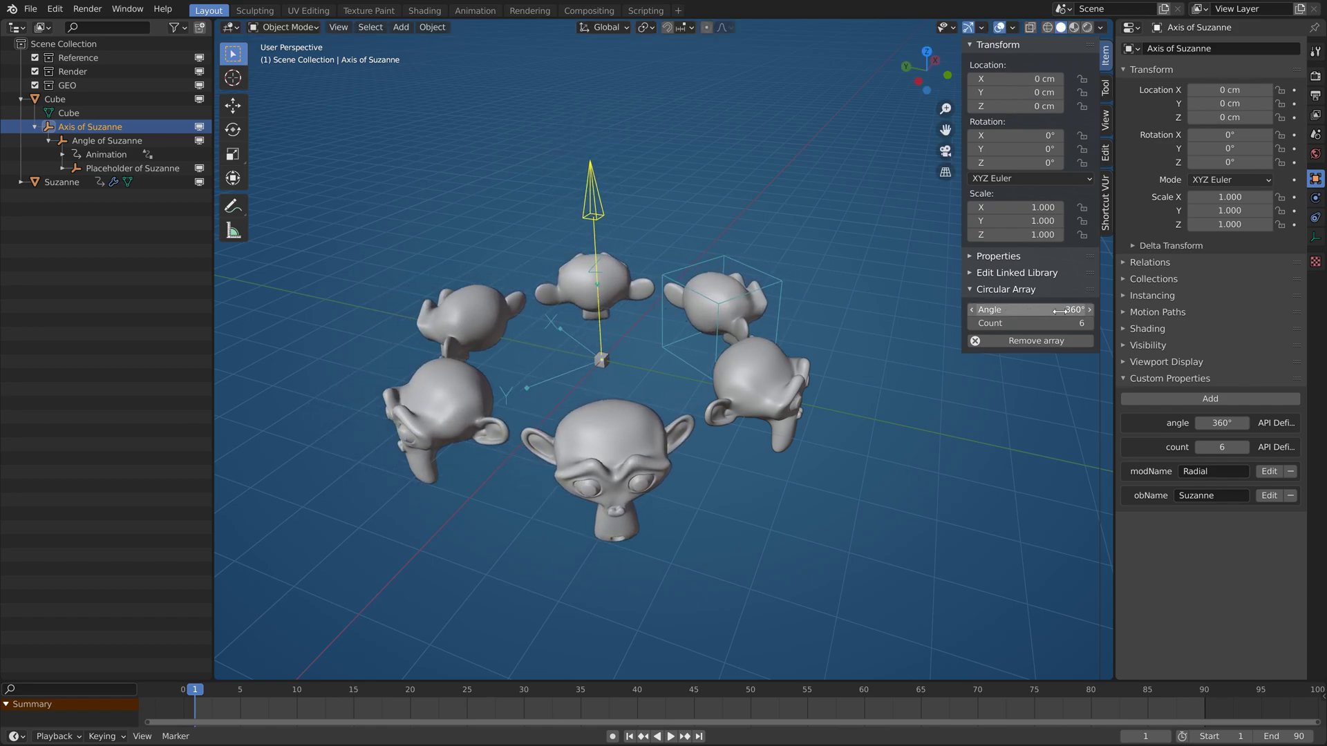
key("BackSpace")
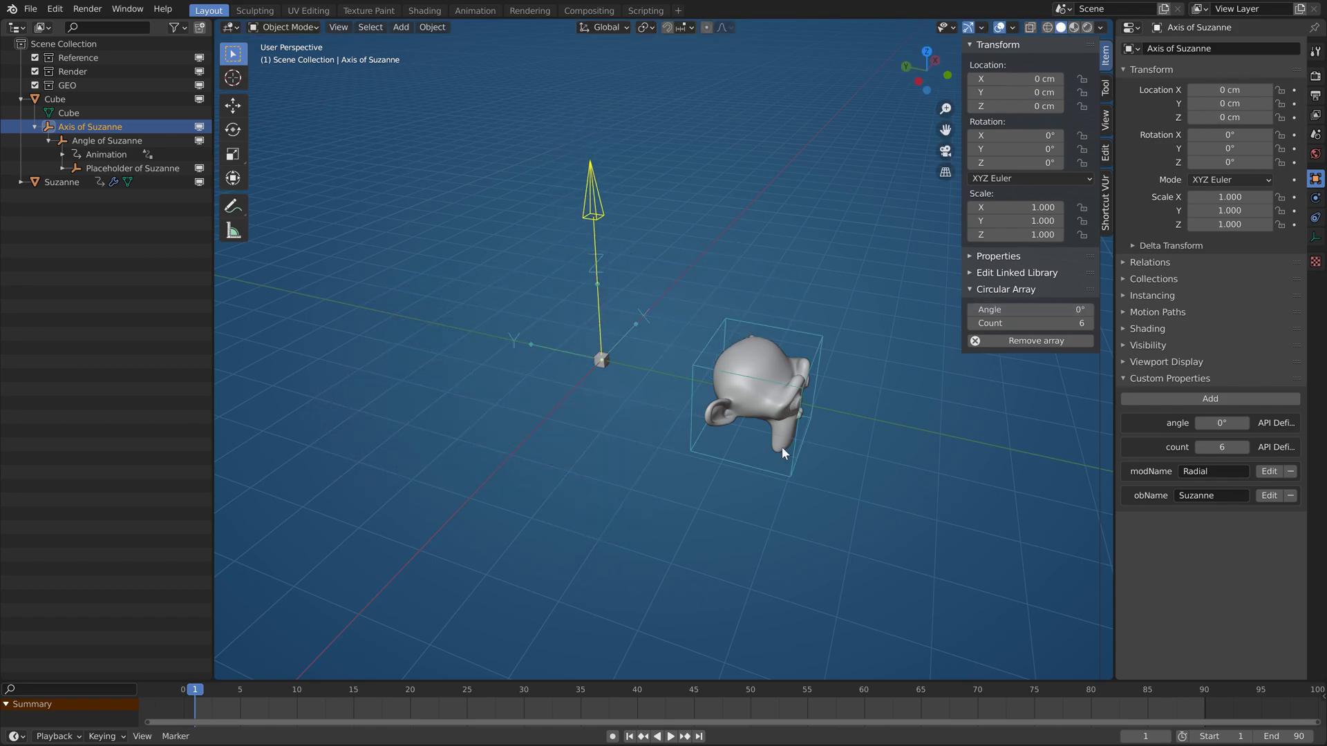
Shift the axis empty away from the cube and tilt it, then select Placeholder of Suzanne.
key("g")
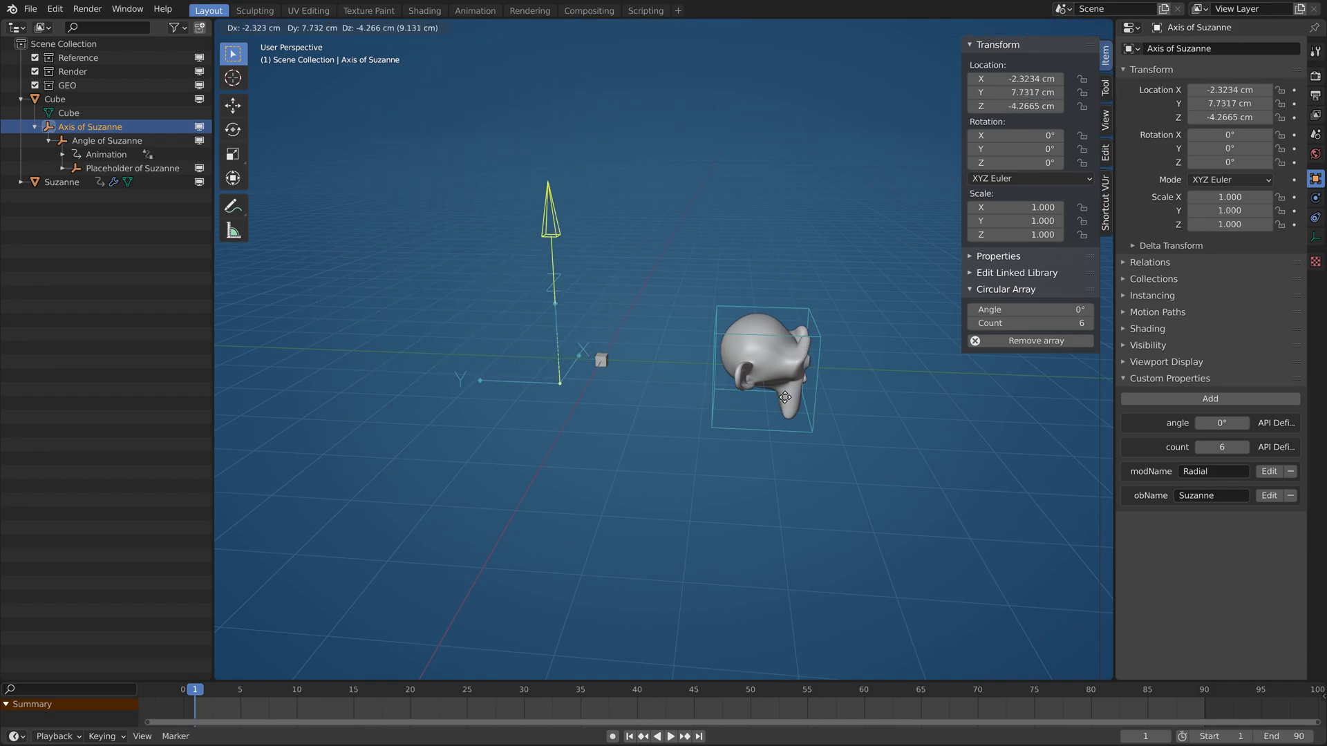
left_click(742, 293)
key("r")
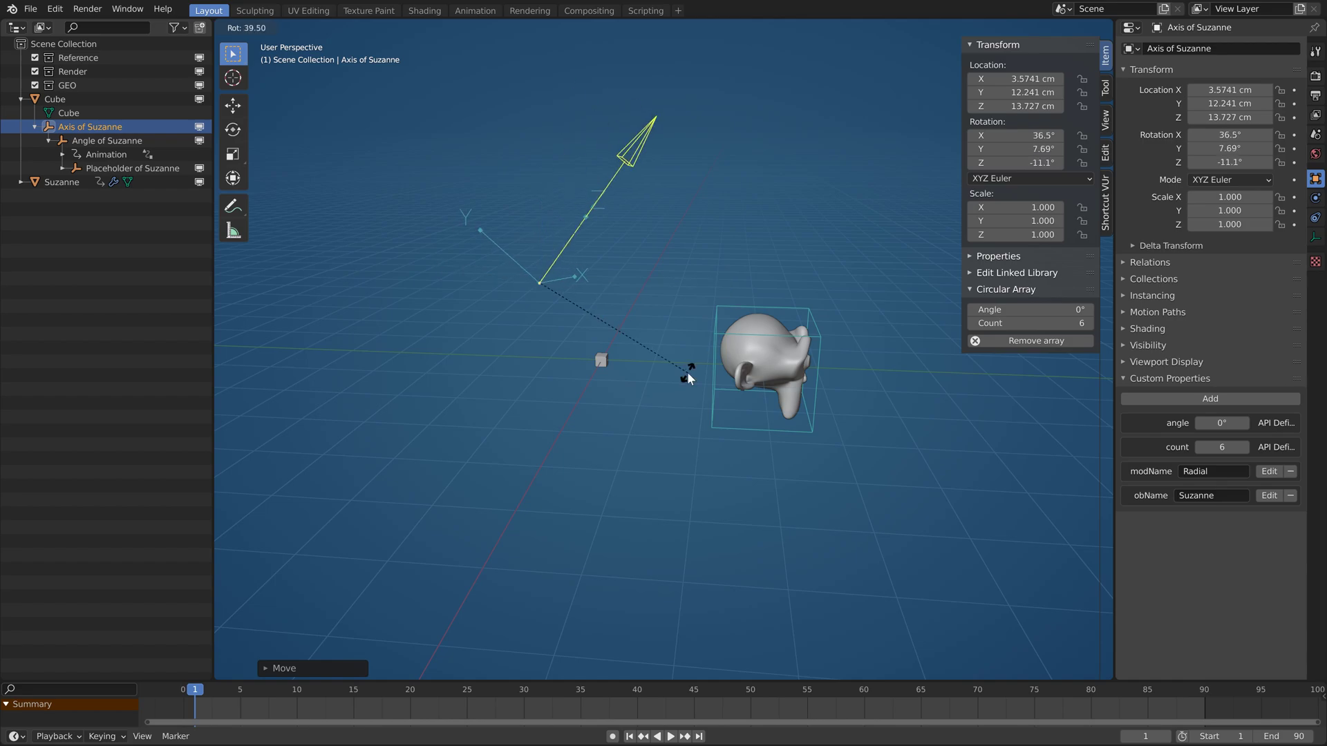
left_click(808, 317)
left_click(795, 304)
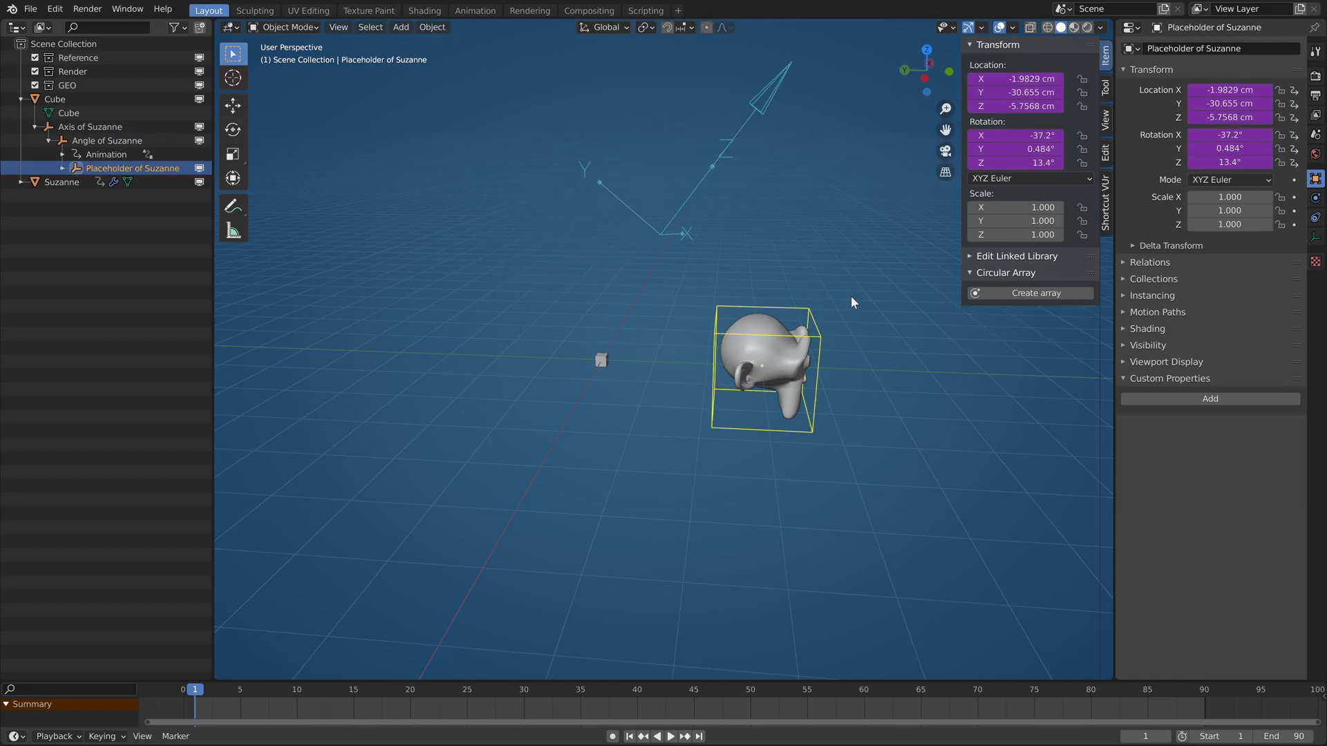
Open the Drivers Editor on the placeholder's Location X to inspect its invpos(matOsa, matOb).x driver.
right_click(1036, 78)
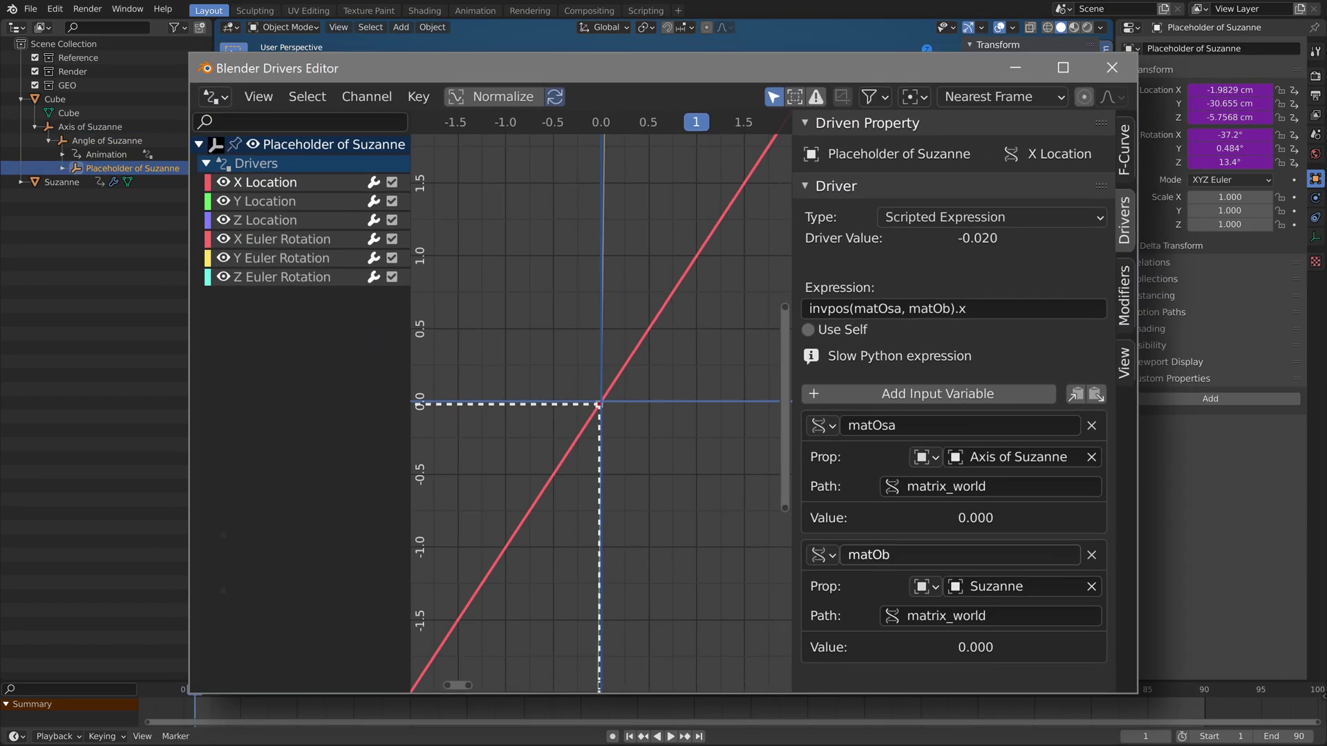